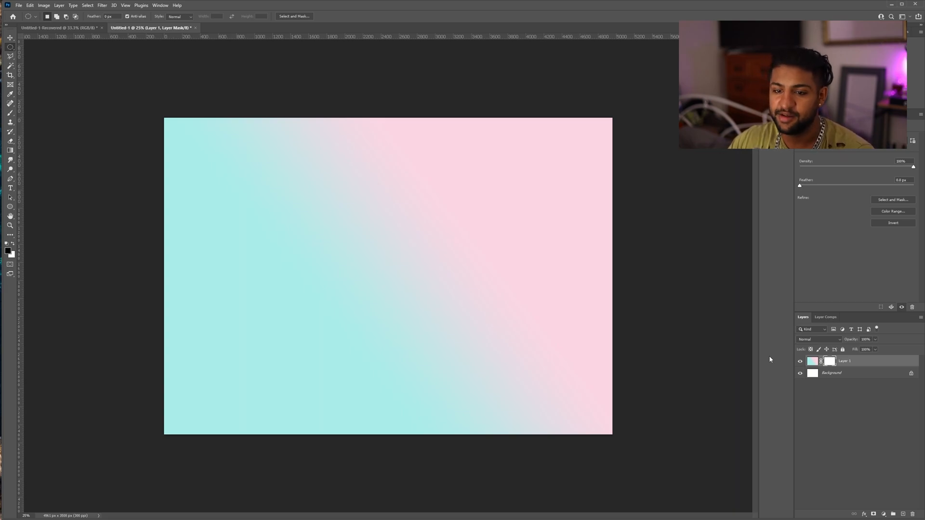
Fill an ellipse near the canvas centre with black on Layer 1's mask and deselect it.
{"action": "key", "text": "x"}
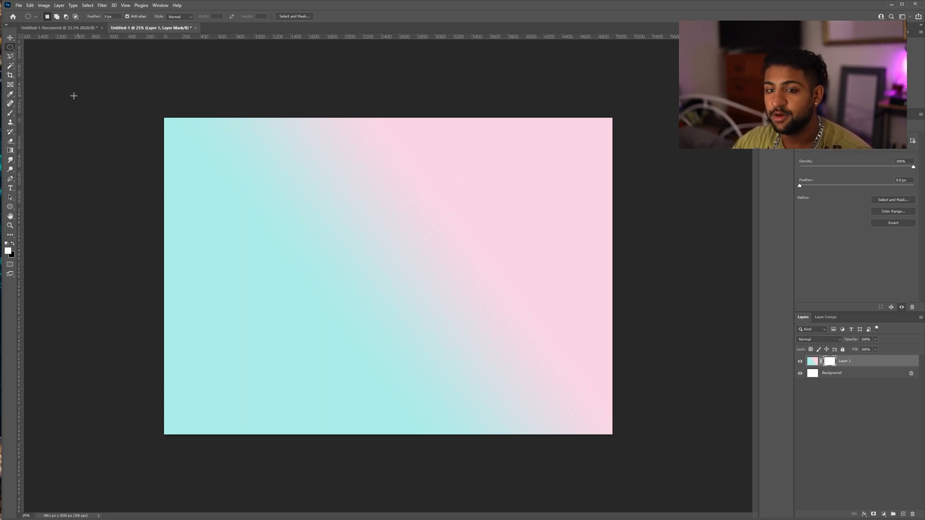
{"action": "left_click_drag", "start_coordinate": [354, 237], "coordinate": [478, 342]}
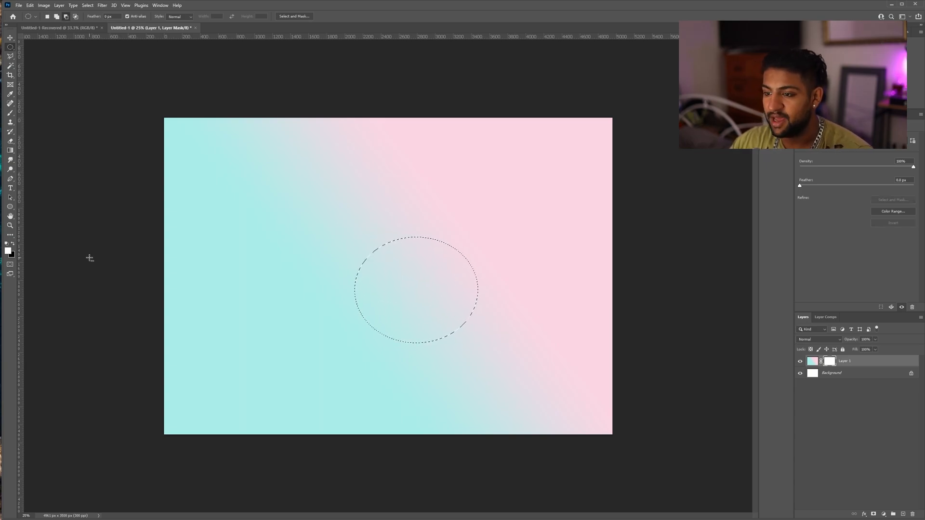
{"action": "key", "text": "ctrl+BackSpace"}
{"action": "key", "text": "ctrl+d"}
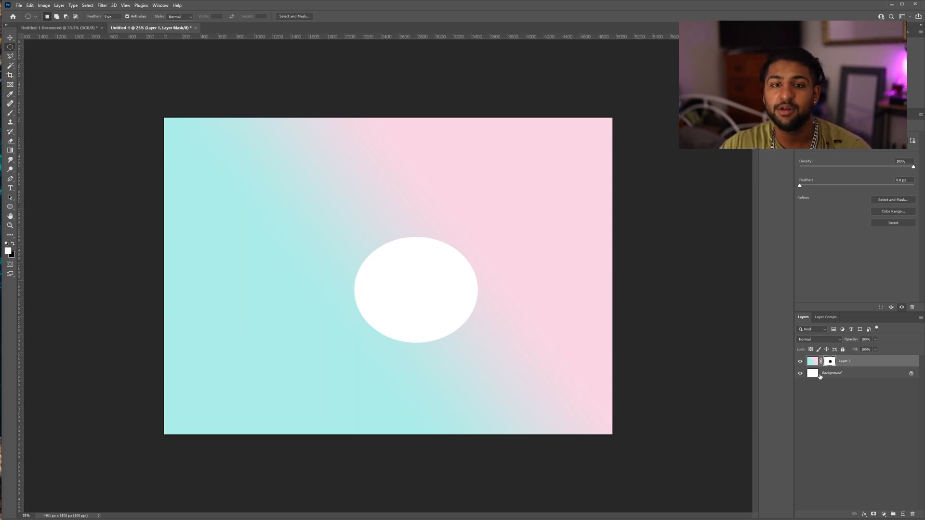
Mask out a second ellipse in the upper-left of the gradient, and restore it by filling that mask area with white.
{"action": "left_click_drag", "start_coordinate": [202, 142], "coordinate": [306, 222]}
{"action": "key", "text": "alt+BackSpace"}
{"action": "key", "text": "ctrl+d"}
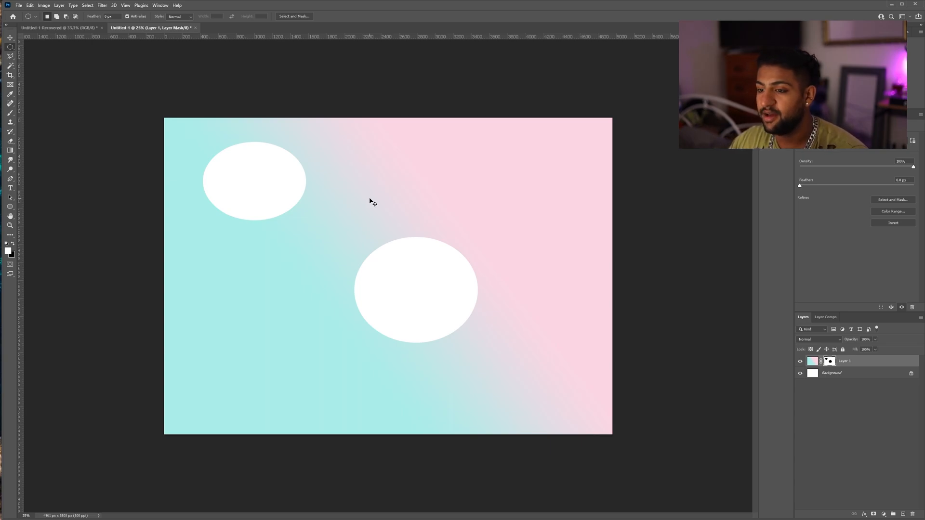
{"action": "key", "text": "alt+BackSpace"}
{"action": "key", "text": "ctrl+d"}
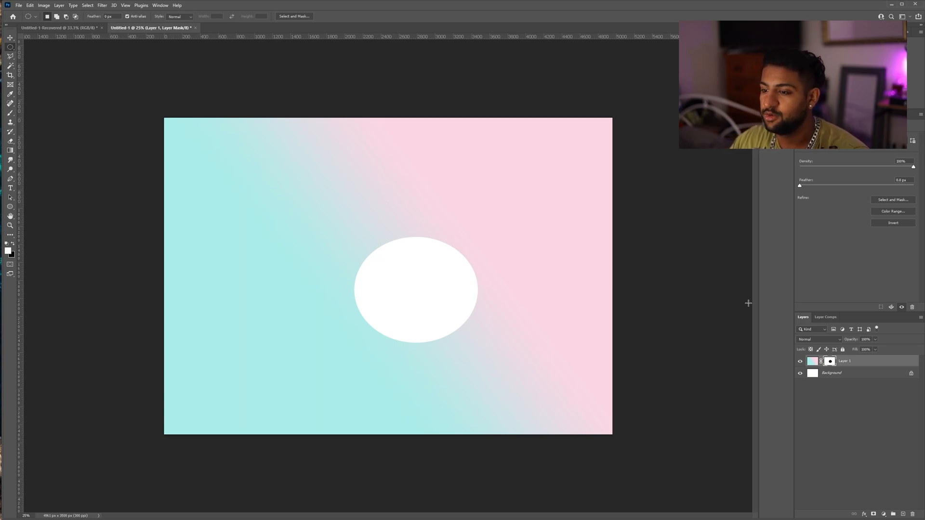
Disable Layer 1's mask and delete it from the layer.
{"action": "left_click", "coordinate": [830, 361], "text": "shift"}
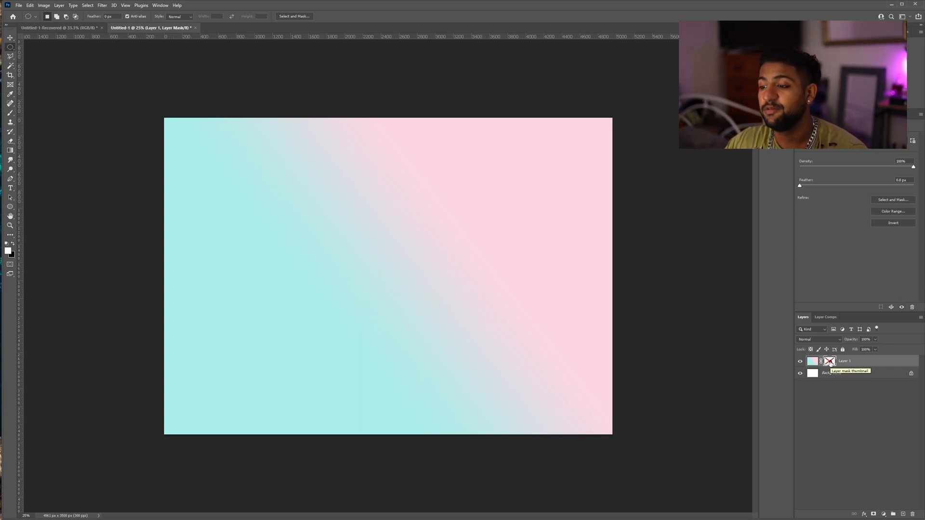
{"action": "right_click", "coordinate": [829, 362]}
{"action": "left_click", "coordinate": [851, 375]}
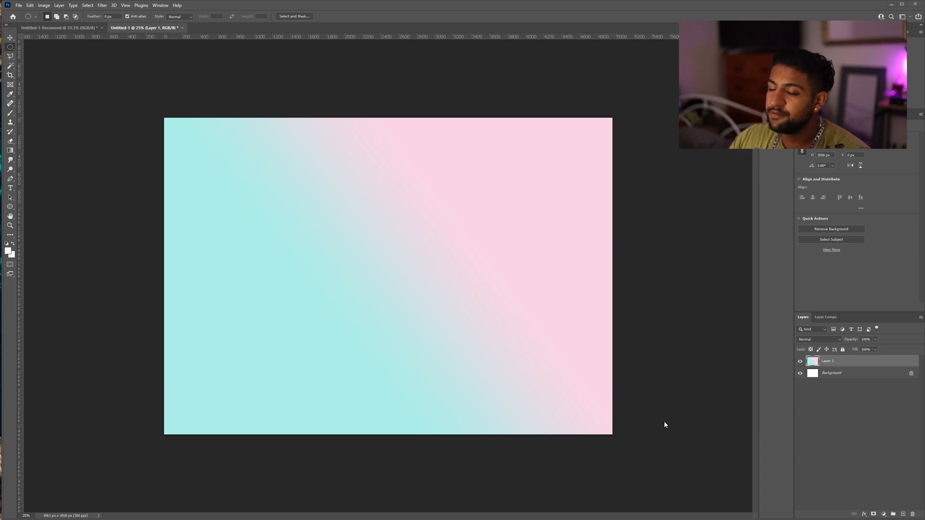
Add a white layer mask to Layer 1 and paint a loose black scribble across it with the soft brush.
{"action": "left_click", "coordinate": [873, 514]}
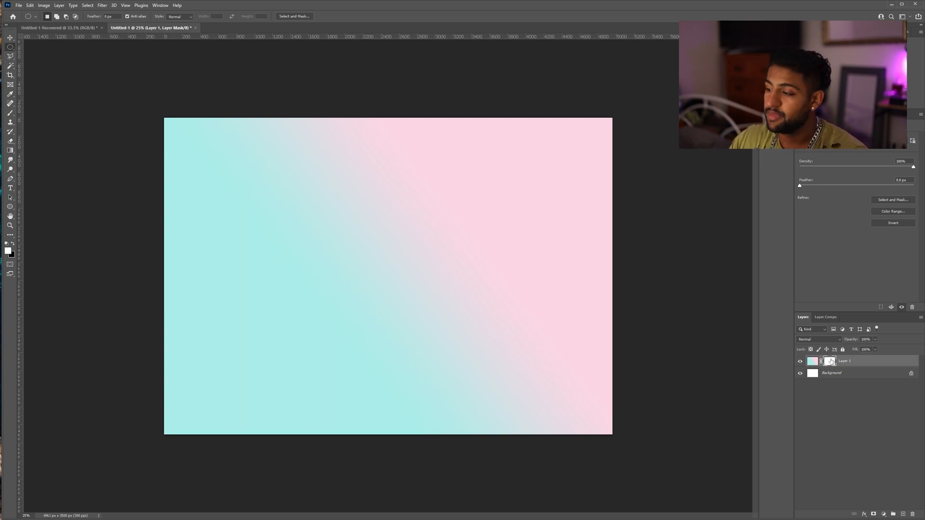
{"action": "left_click", "coordinate": [10, 113]}
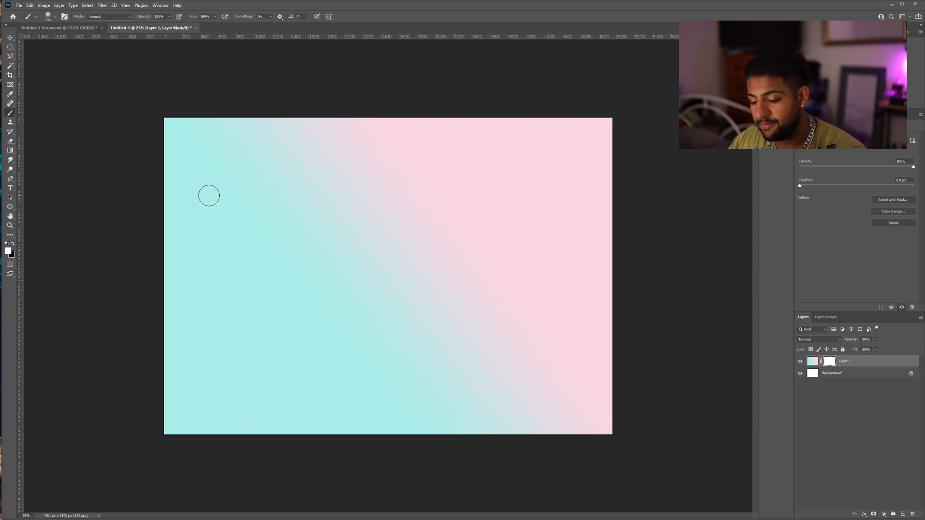
{"action": "key", "text": "x"}
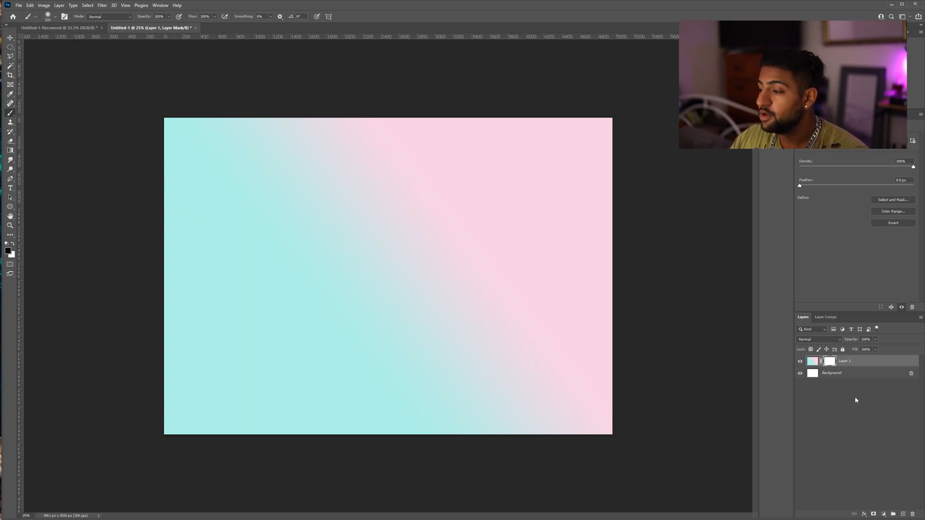
{"action": "mouse_move", "coordinate": [413, 211]}
{"action": "left_mouse_down"}
{"action": "mouse_move", "coordinate": [366, 284]}
{"action": "mouse_move", "coordinate": [388, 349]}
{"action": "mouse_move", "coordinate": [266, 369]}
{"action": "mouse_move", "coordinate": [273, 226]}
{"action": "mouse_move", "coordinate": [406, 192]}
{"action": "mouse_move", "coordinate": [446, 297]}
{"action": "mouse_move", "coordinate": [326, 340]}
{"action": "mouse_move", "coordinate": [484, 361]}
{"action": "mouse_move", "coordinate": [521, 385]}
{"action": "left_mouse_up"}
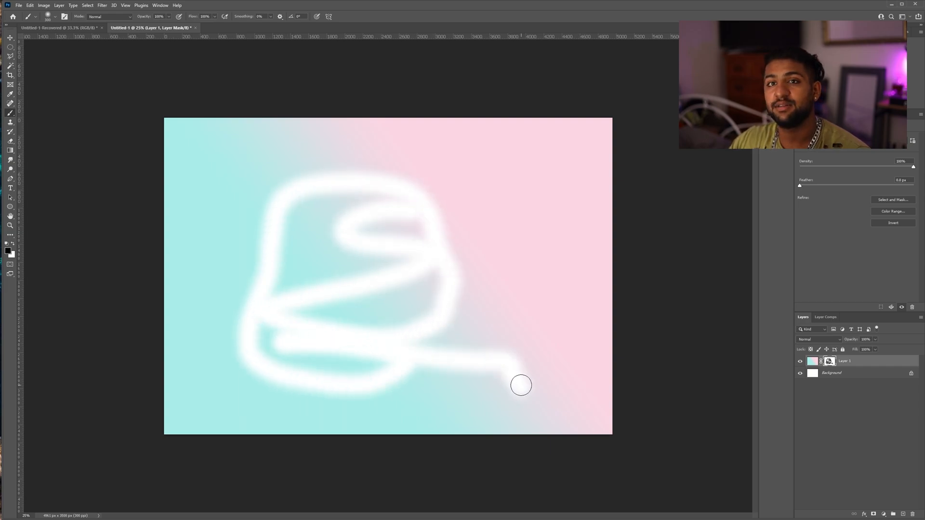
Fill the Background layer with black so it shows through the masked scribble, and reselect Layer 1.
{"action": "left_click", "coordinate": [871, 376]}
{"action": "left_click", "coordinate": [7, 243]}
{"action": "key", "text": "alt+BackSpace"}
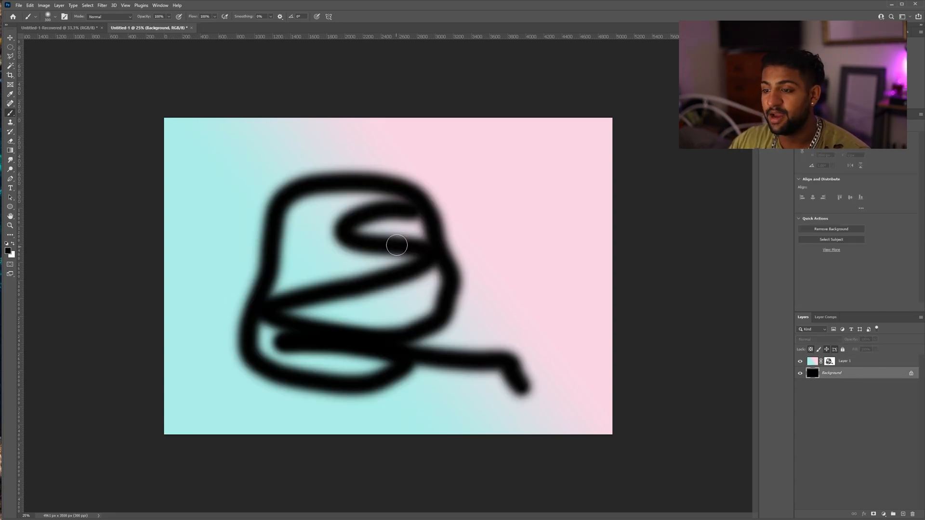
{"action": "left_click", "coordinate": [844, 366]}
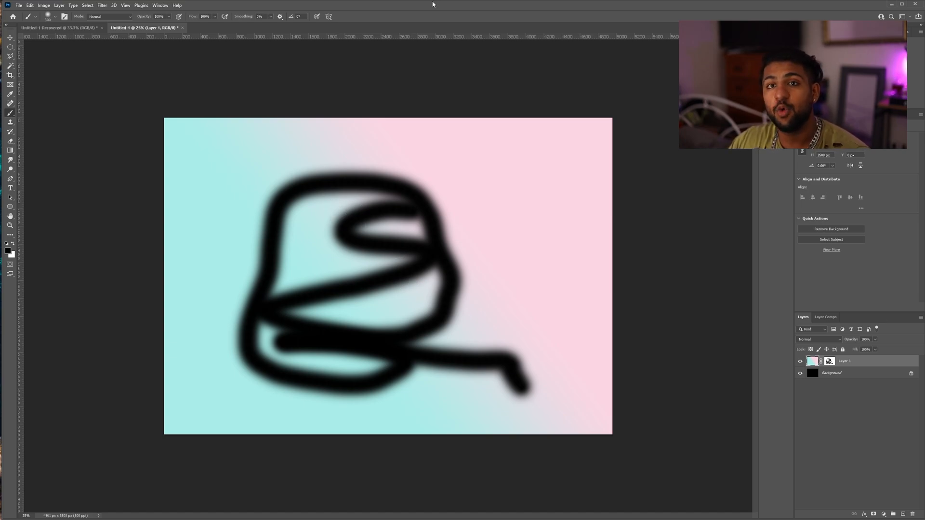
Undo the black background fill, the brush scribble and the added layer mask.
{"action": "key", "text": "ctrl+z"}
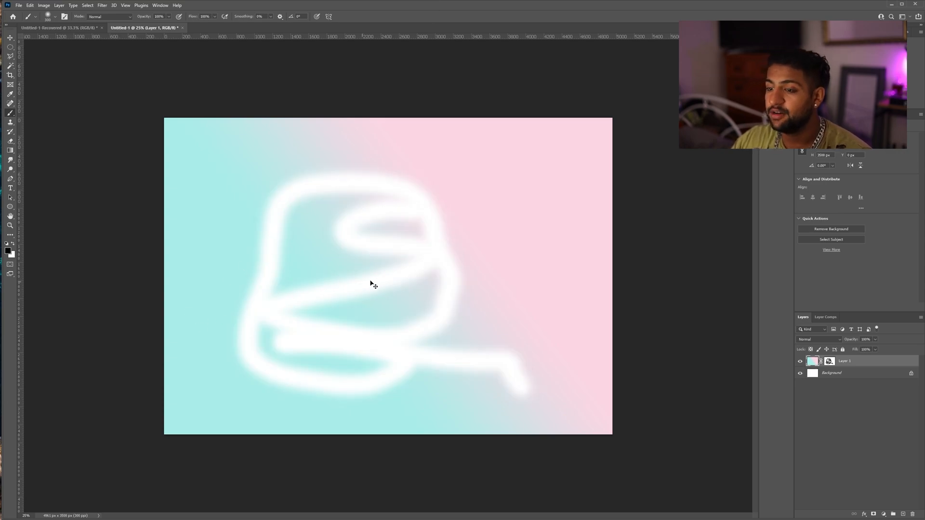
{"action": "key", "text": "ctrl+z"}
{"action": "key", "text": "ctrl+z"}
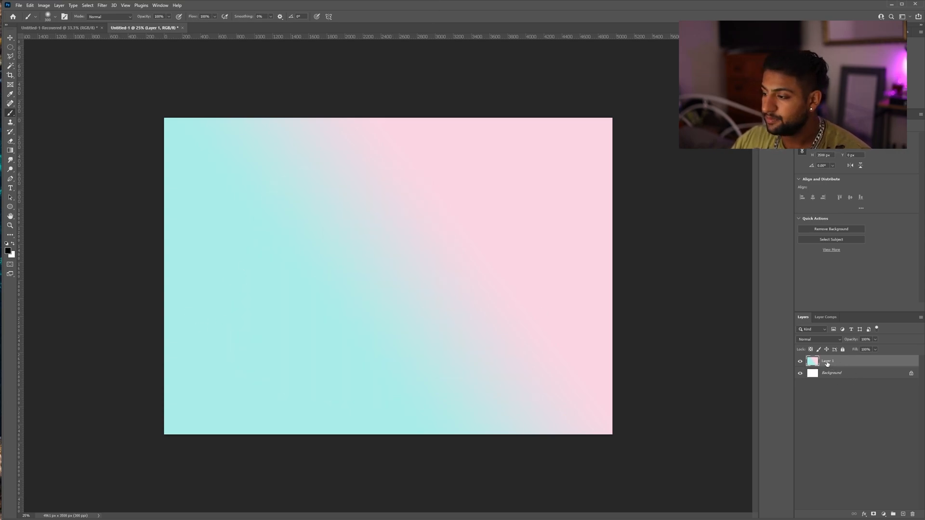
Draw an elliptical selection just below and right of the canvas centre and add it as Layer 1's mask.
{"action": "left_click", "coordinate": [10, 47]}
{"action": "left_click_drag", "start_coordinate": [358, 241], "coordinate": [512, 370]}
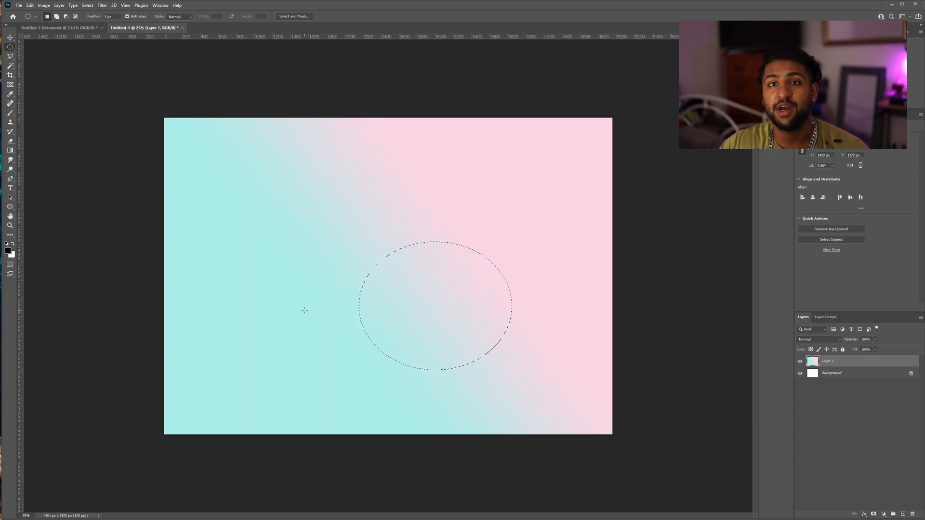
{"action": "left_click", "coordinate": [873, 513]}
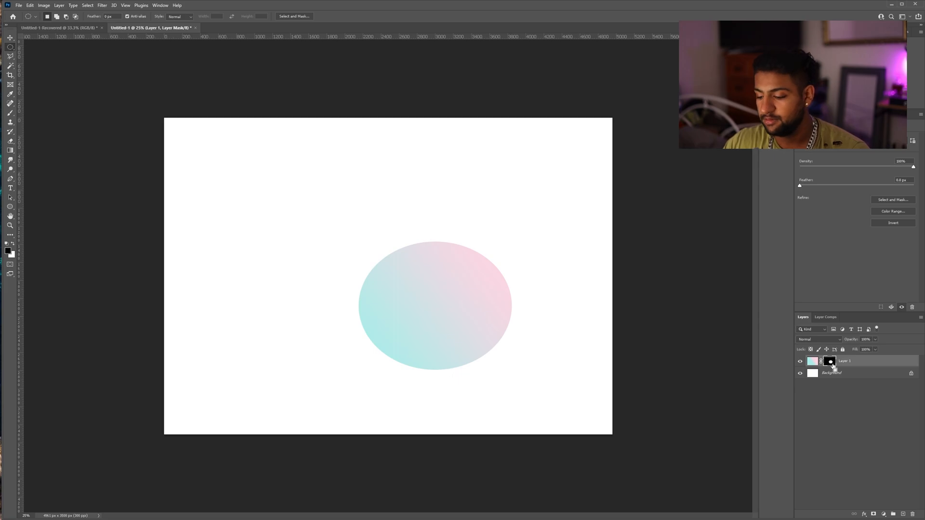
Invert Layer 1's mask back and forth, ending with the ellipse hidden and the surrounding gradient visible.
{"action": "key", "text": "ctrl+i"}
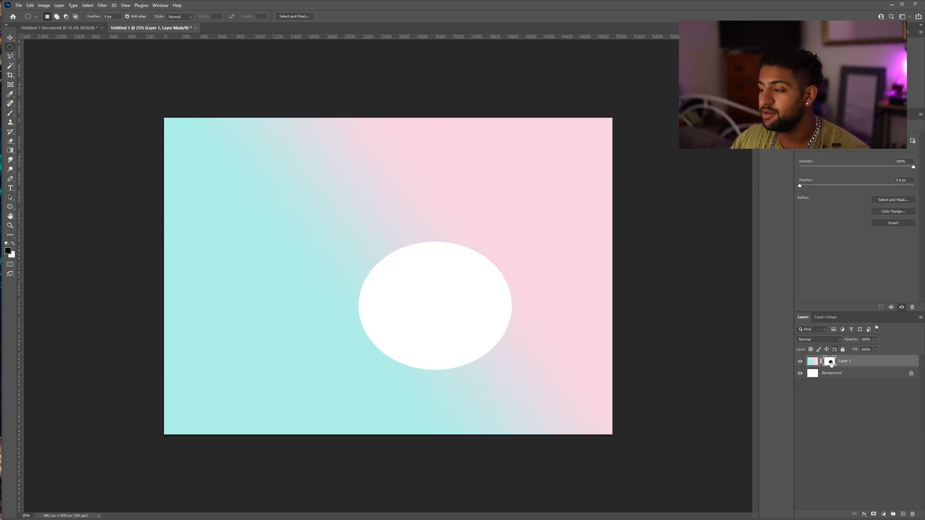
{"action": "key", "text": "ctrl+i"}
{"action": "key", "text": "ctrl+i"}
Scale Layer 1 with its linked mask to about 63% from the lower-left corner, and undo the scaling.
{"action": "left_click", "coordinate": [812, 360]}
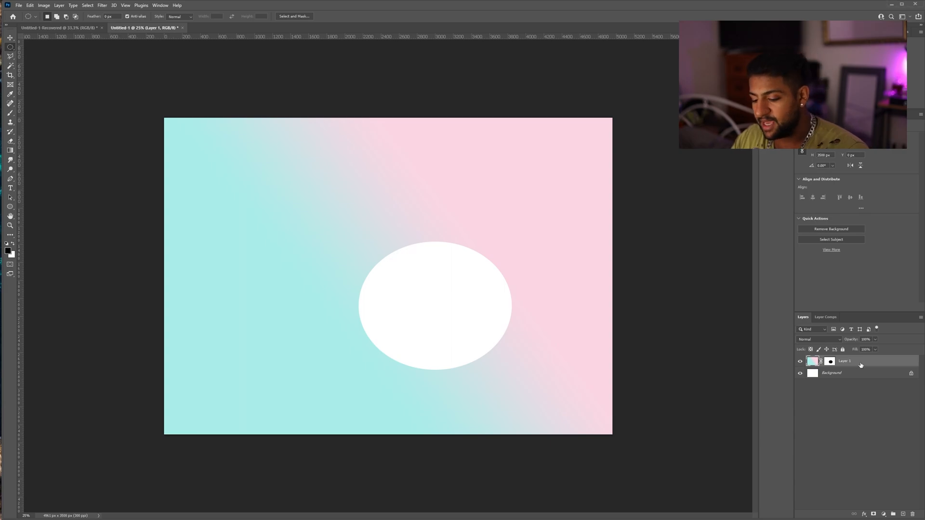
{"action": "key", "text": "ctrl+t"}
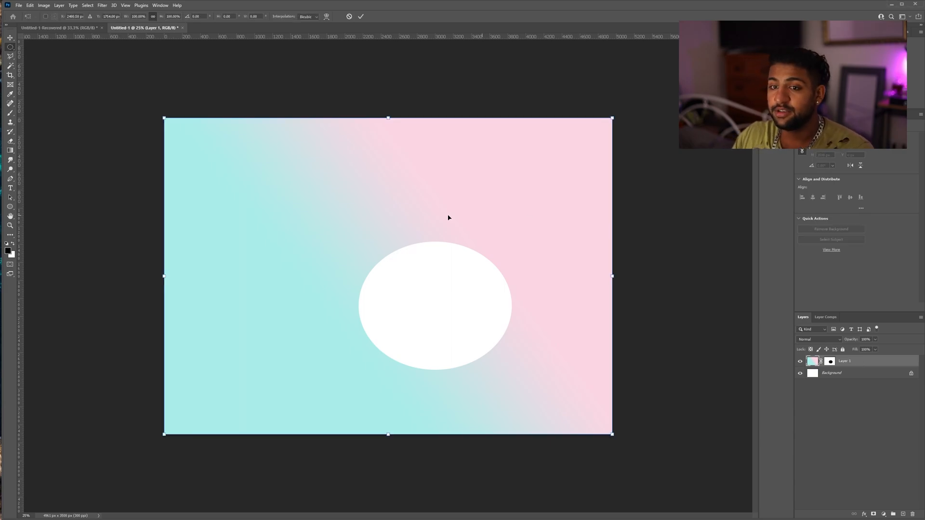
{"action": "left_click_drag", "start_coordinate": [613, 116], "coordinate": [445, 235]}
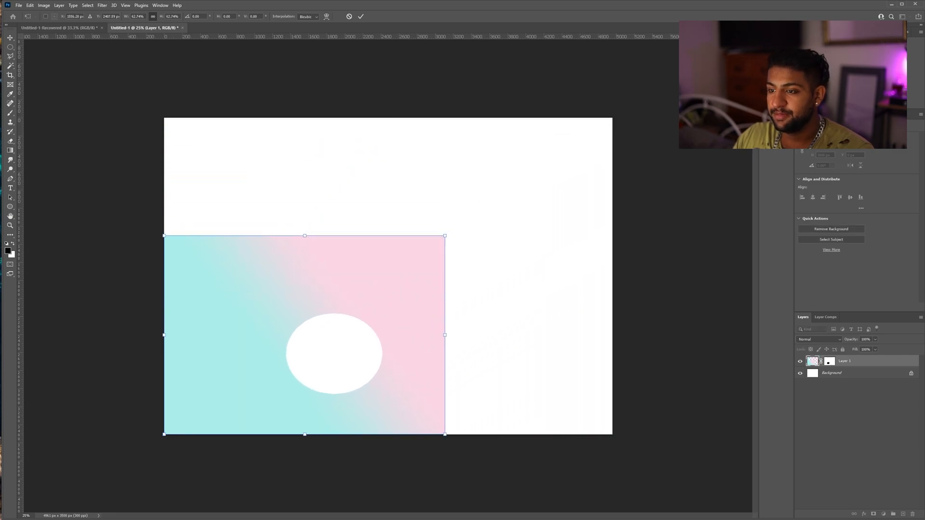
{"action": "left_click", "coordinate": [361, 16]}
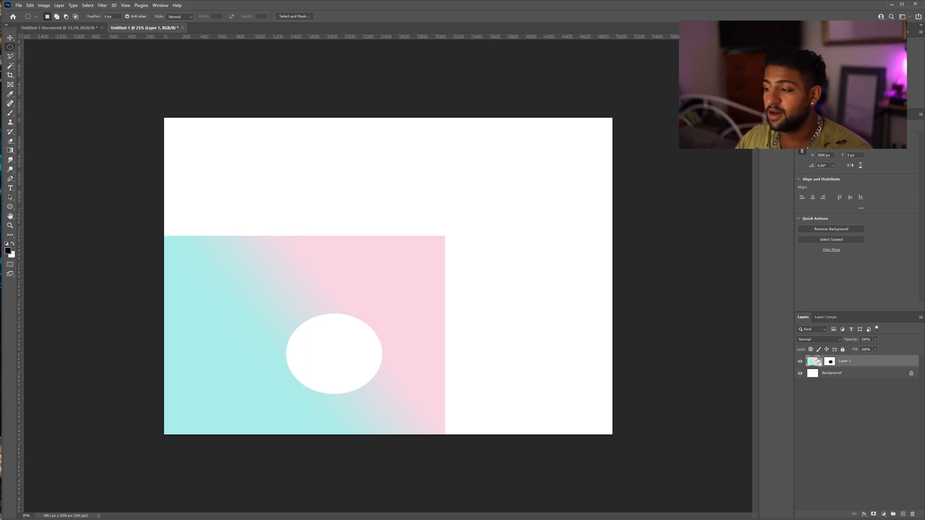
{"action": "key", "text": "ctrl+z"}
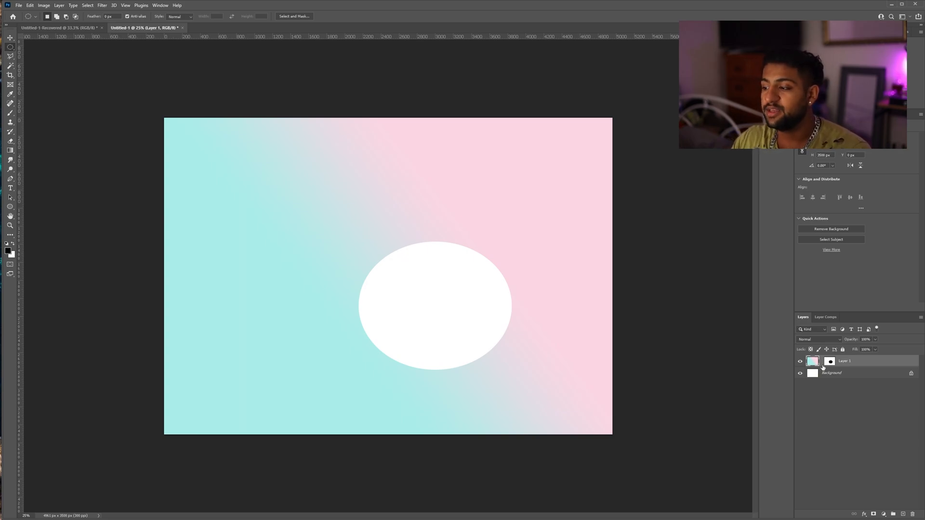
Unlink Layer 1's mask and scale only the gradient to about 75%, anchored at its lower-left corner.
{"action": "key", "text": "ctrl+t"}
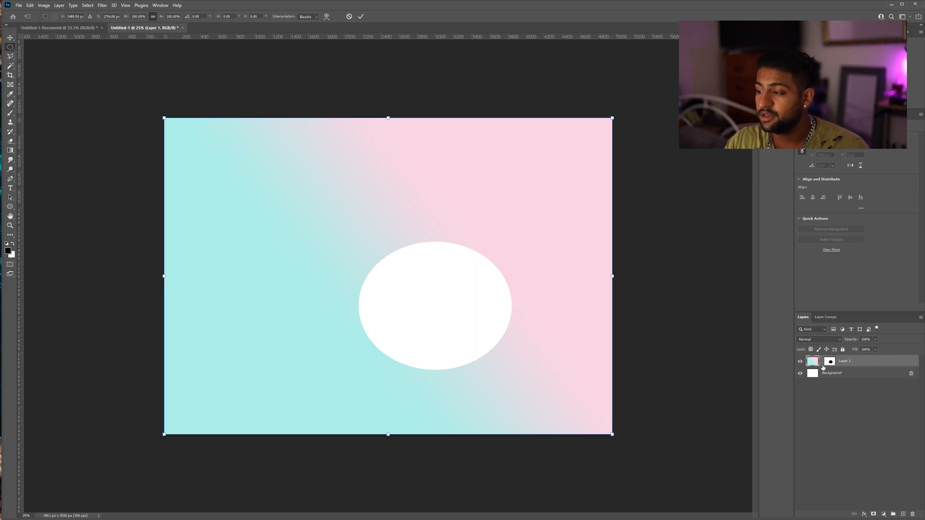
{"action": "left_click_drag", "start_coordinate": [612, 117], "coordinate": [492, 166]}
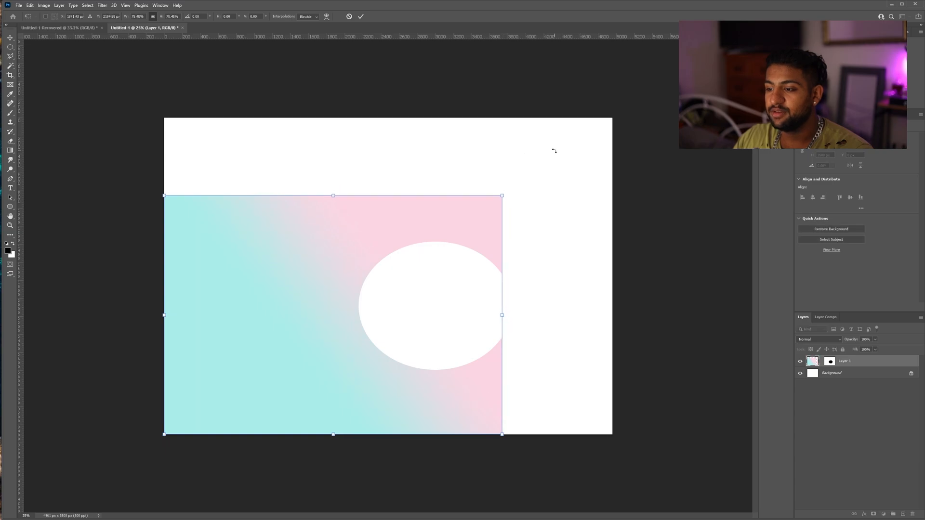
{"action": "left_click", "coordinate": [361, 17]}
Select Layer 1's mask and invert it so only the gradient inside the ellipse shows.
{"action": "key", "text": "m"}
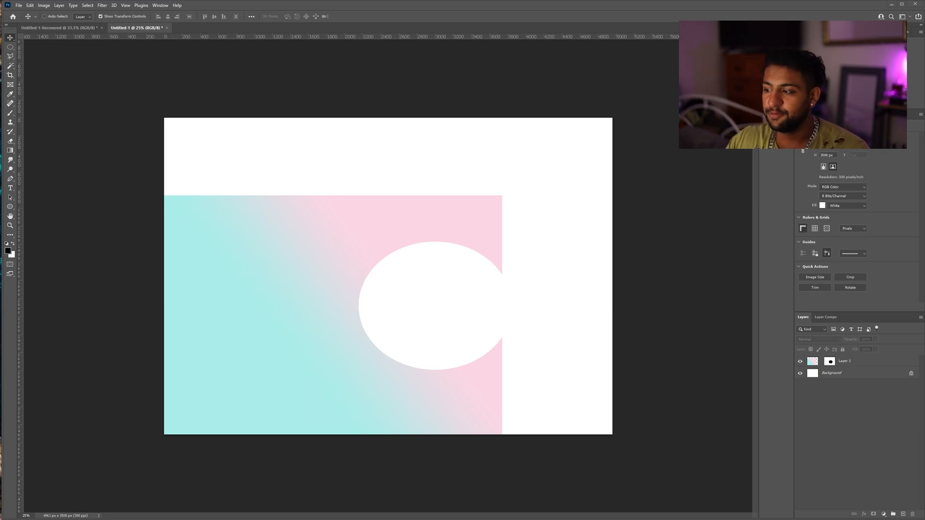
{"action": "left_click", "coordinate": [829, 365]}
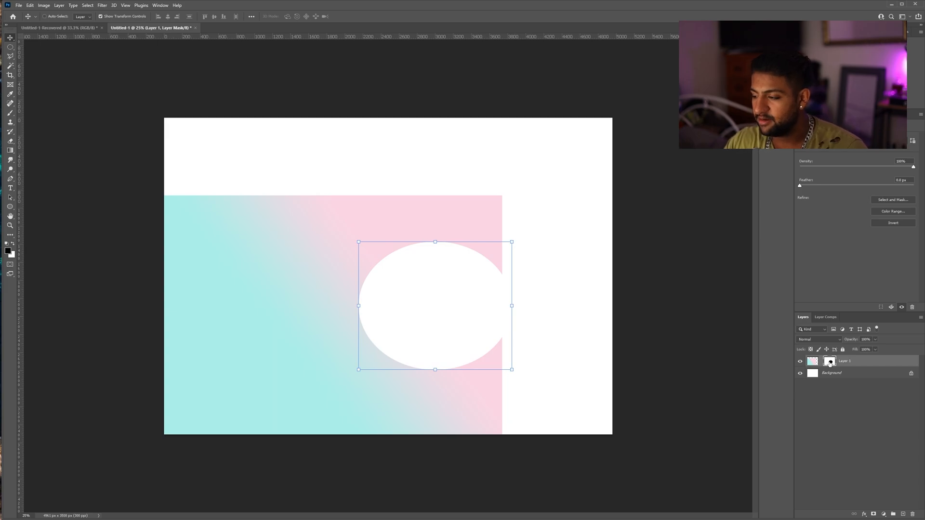
{"action": "key", "text": "ctrl+i"}
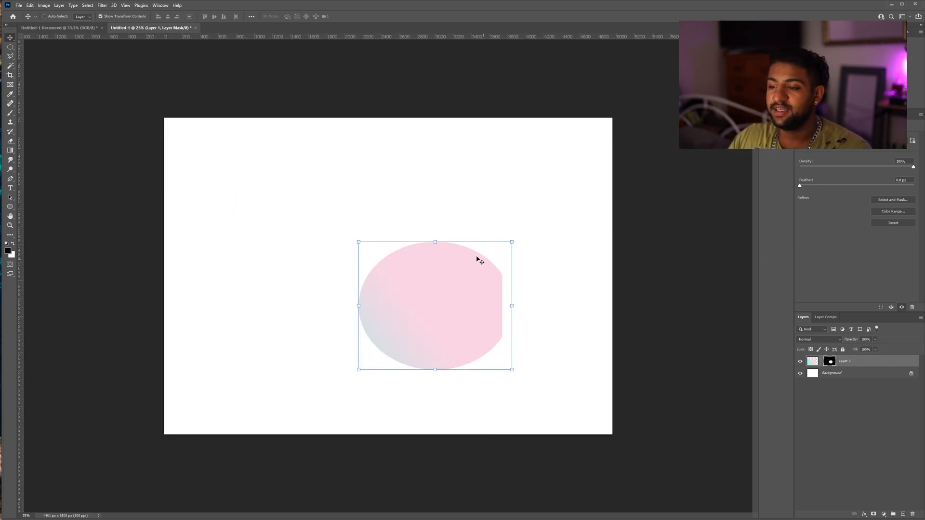
Move Layer 1's gradient independently of its mask so that it covers the whole ellipse.
{"action": "left_click", "coordinate": [10, 47]}
{"action": "left_click", "coordinate": [813, 362]}
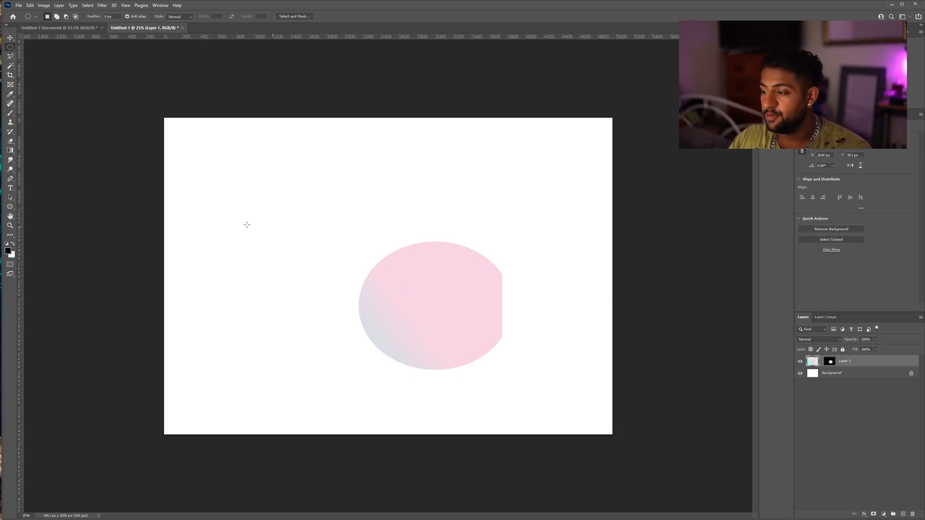
{"action": "left_click", "coordinate": [10, 37]}
{"action": "left_click_drag", "start_coordinate": [337, 365], "coordinate": [403, 355]}
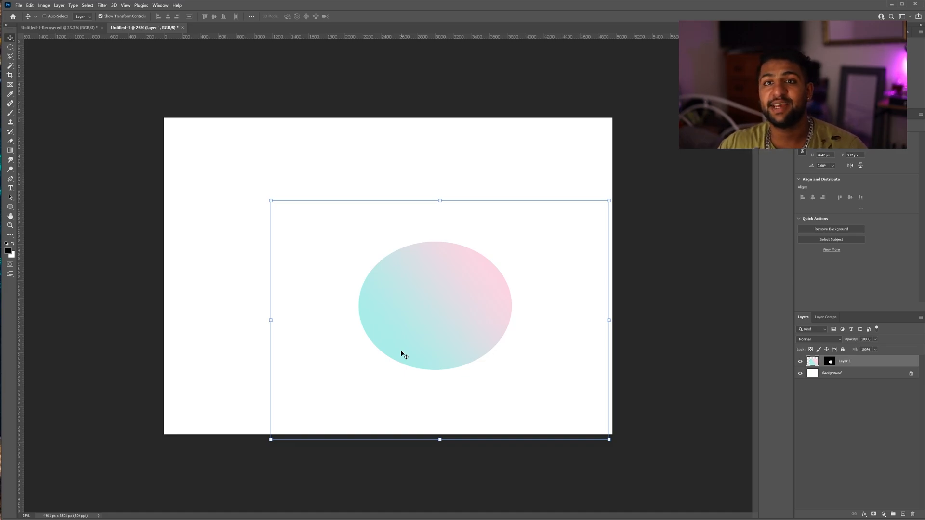
{"action": "left_click_drag", "start_coordinate": [401, 353], "coordinate": [328, 393]}
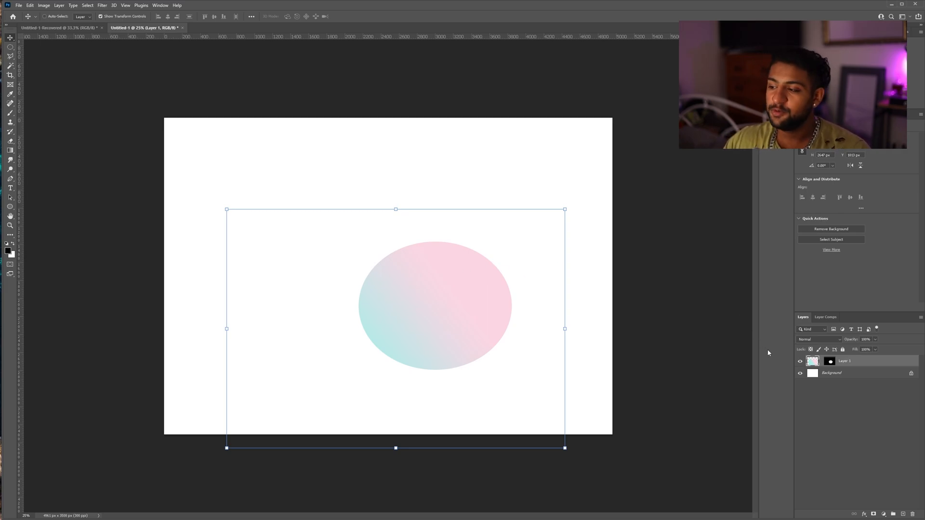
Move the mask's ellipse toward the canvas's upper left, and shift the gradient up and left behind it.
{"action": "left_click", "coordinate": [830, 361]}
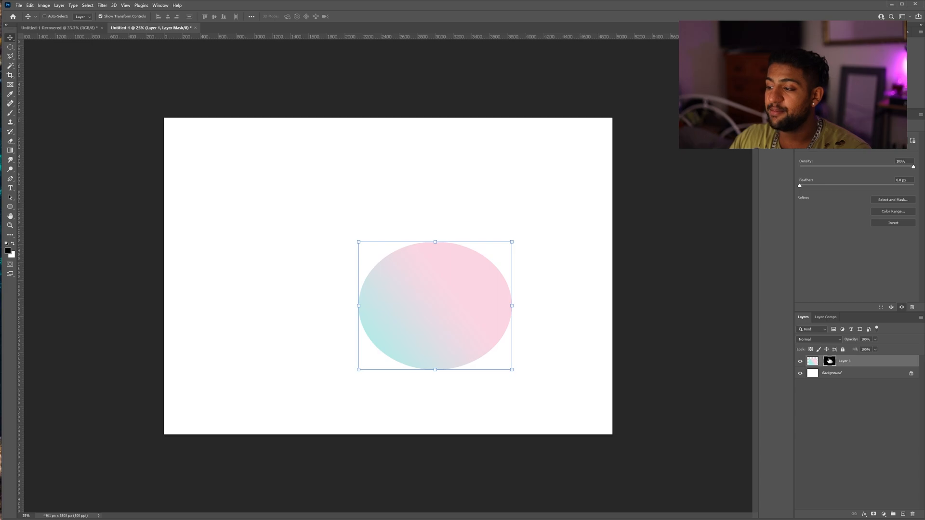
{"action": "left_click_drag", "start_coordinate": [439, 336], "coordinate": [340, 198]}
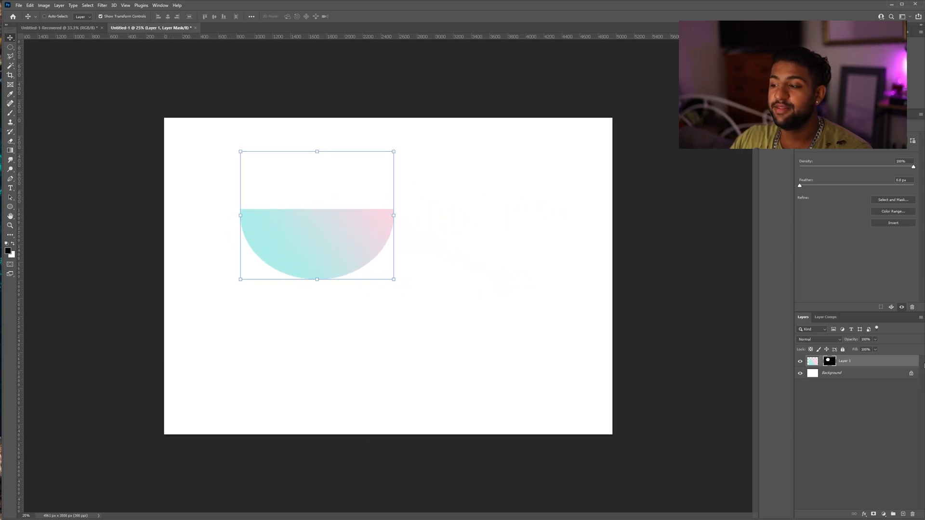
{"action": "left_click", "coordinate": [812, 361]}
{"action": "left_click_drag", "start_coordinate": [455, 306], "coordinate": [376, 275]}
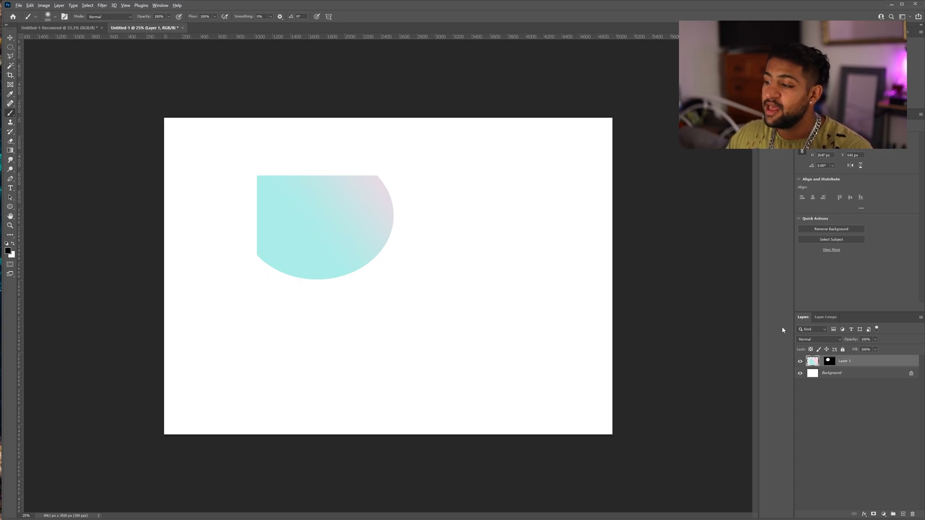
Display Layer 1's mask on its own in black and white on the canvas.
{"action": "left_click", "coordinate": [828, 366], "text": "alt"}
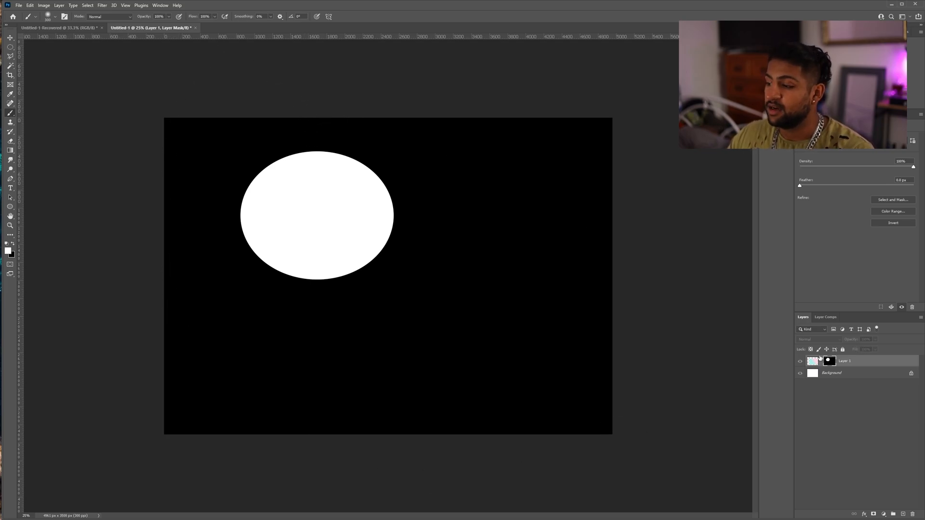
Return from the mask-only view to Layer 1's gradient, and turn its mask off and back on.
{"action": "left_click", "coordinate": [812, 363]}
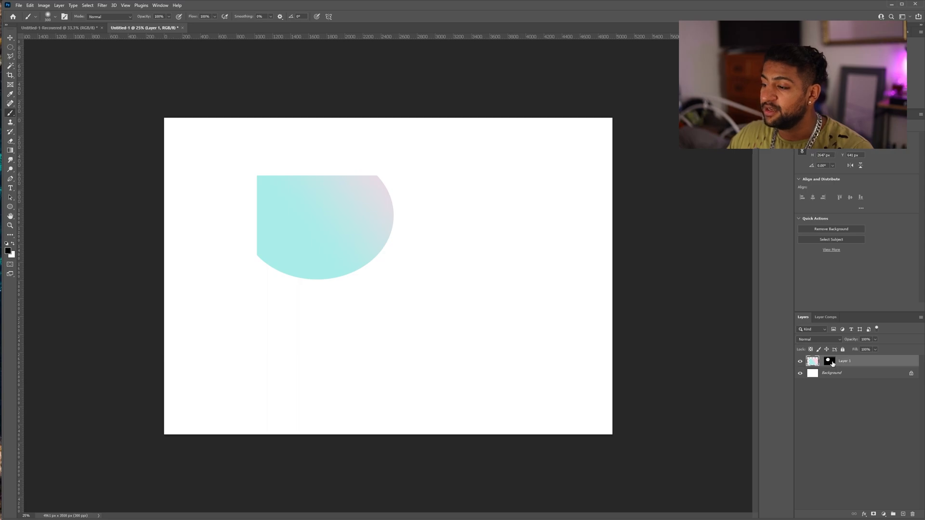
{"action": "left_click", "coordinate": [831, 362], "text": "shift"}
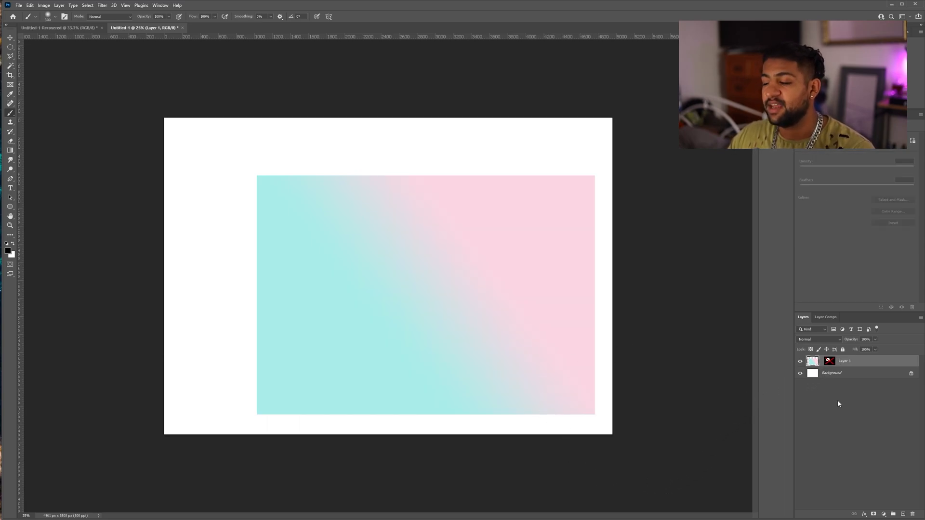
{"action": "left_click", "coordinate": [830, 362], "text": "shift"}
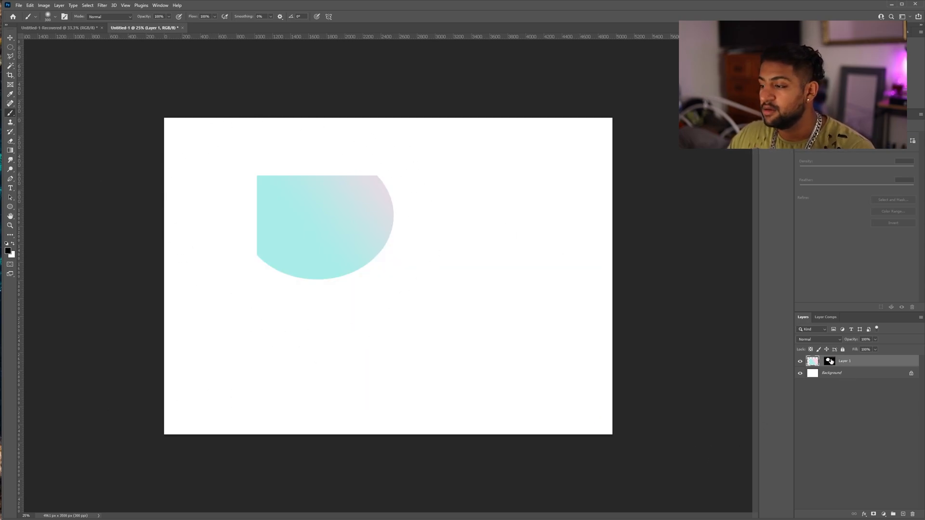
Move Layer 1's gradient up and left behind its mask to cover more of the ellipse, and toggle the mask off and on.
{"action": "key", "text": "v"}
{"action": "mouse_move", "coordinate": [332, 227]}
{"action": "left_mouse_down"}
{"action": "mouse_move", "coordinate": [299, 201]}
{"action": "mouse_move", "coordinate": [310, 203]}
{"action": "left_mouse_up"}
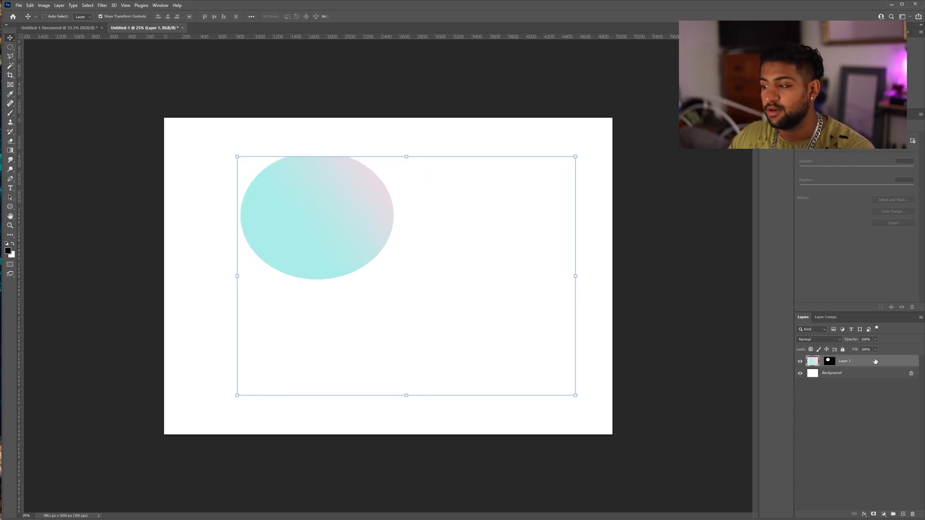
{"action": "left_click", "coordinate": [829, 361], "text": "shift"}
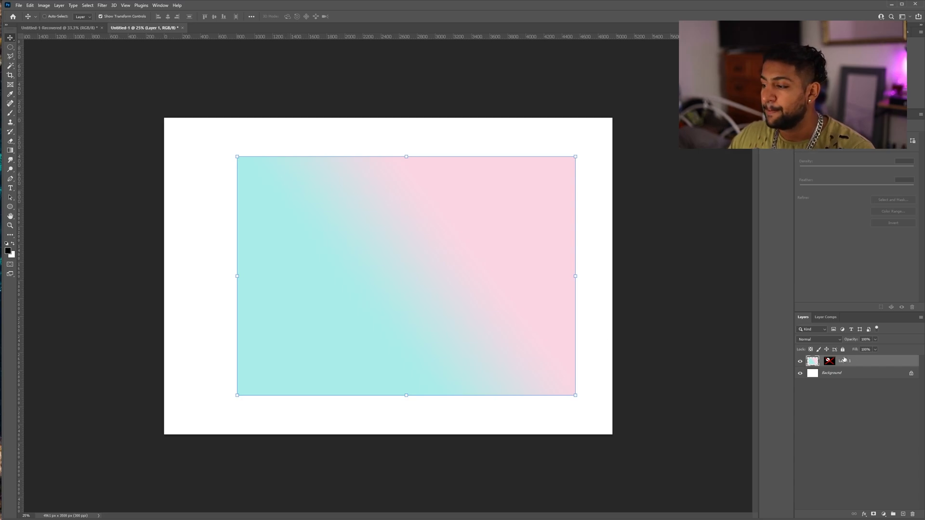
{"action": "left_click", "coordinate": [828, 361], "text": "shift"}
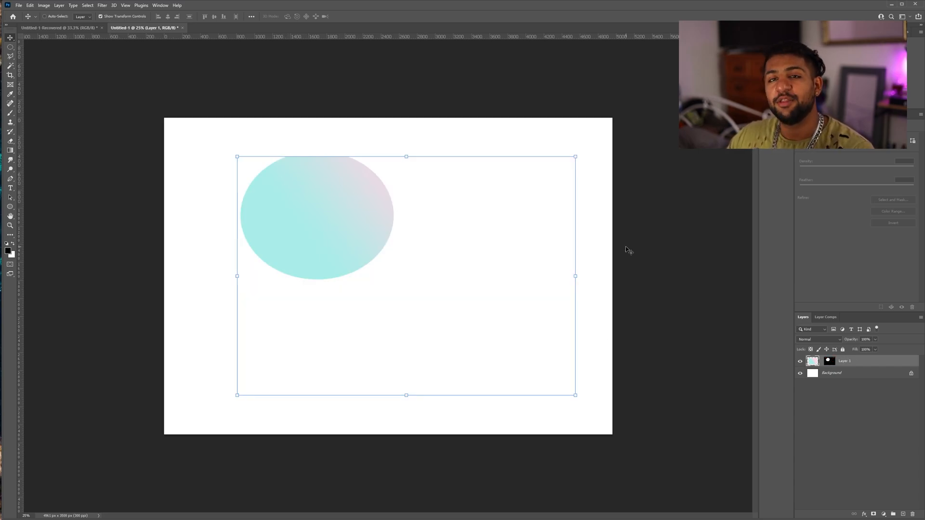
Load Layer 1's mask as a selection and try to move the selected gradient toward the canvas's lower right.
{"action": "left_click", "coordinate": [9, 47]}
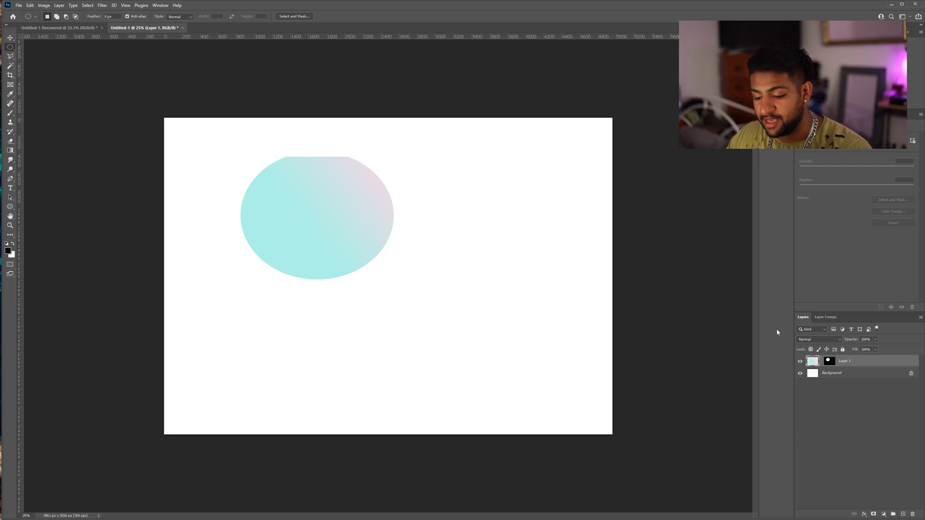
{"action": "left_click", "coordinate": [10, 38]}
{"action": "left_click", "coordinate": [828, 362], "text": "ctrl"}
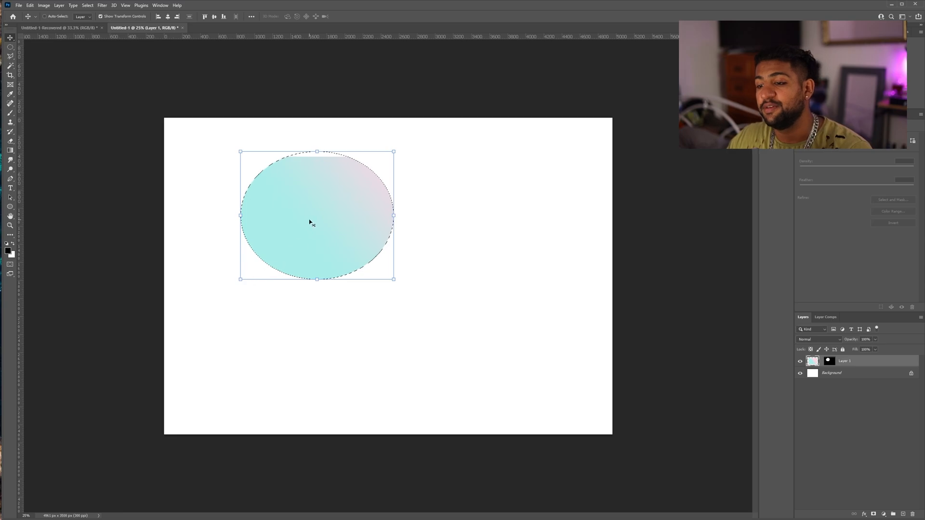
{"action": "left_click_drag", "start_coordinate": [310, 222], "coordinate": [466, 305]}
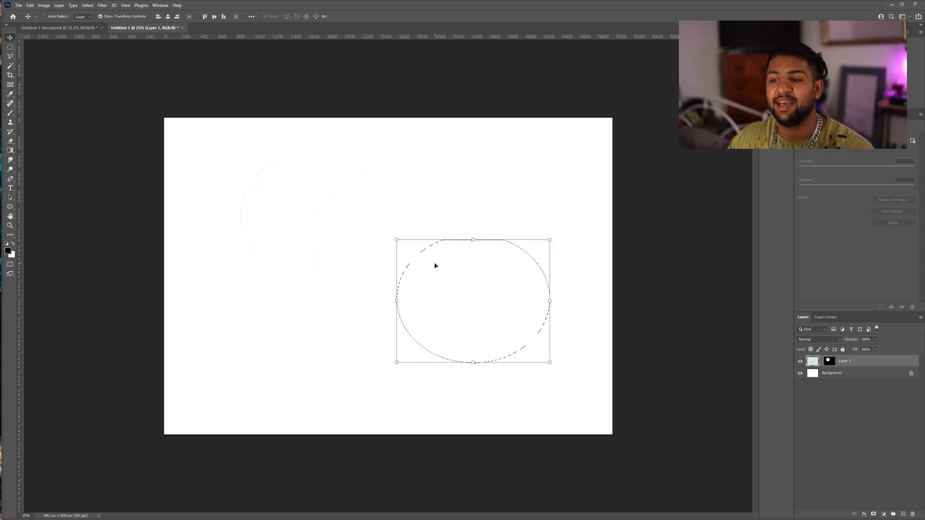
{"action": "key", "text": "m"}
{"action": "key", "text": "ctrl+d"}
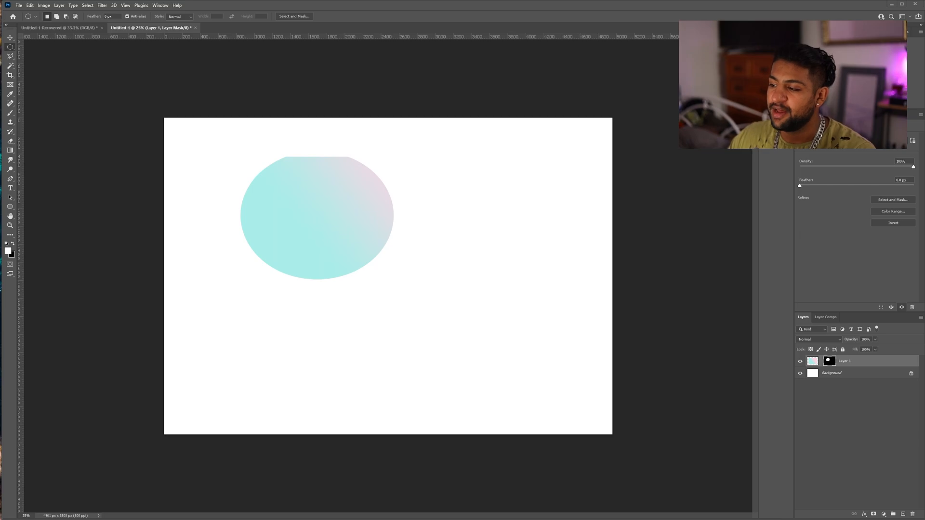
Lower Layer 1's mask density to 73%, restore it to 100%, and increase the mask's feather.
{"action": "left_click", "coordinate": [814, 361]}
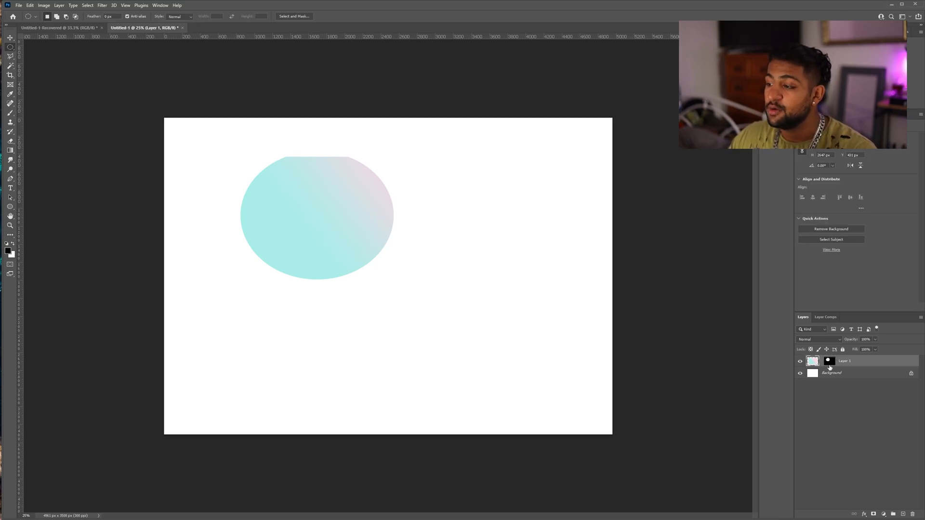
{"action": "left_click", "coordinate": [829, 362]}
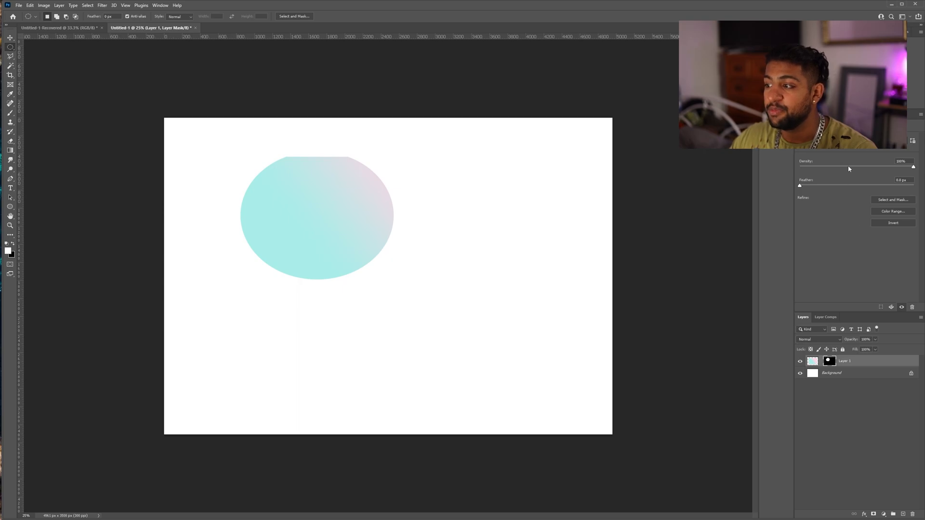
{"action": "left_click_drag", "start_coordinate": [914, 169], "coordinate": [882, 170]}
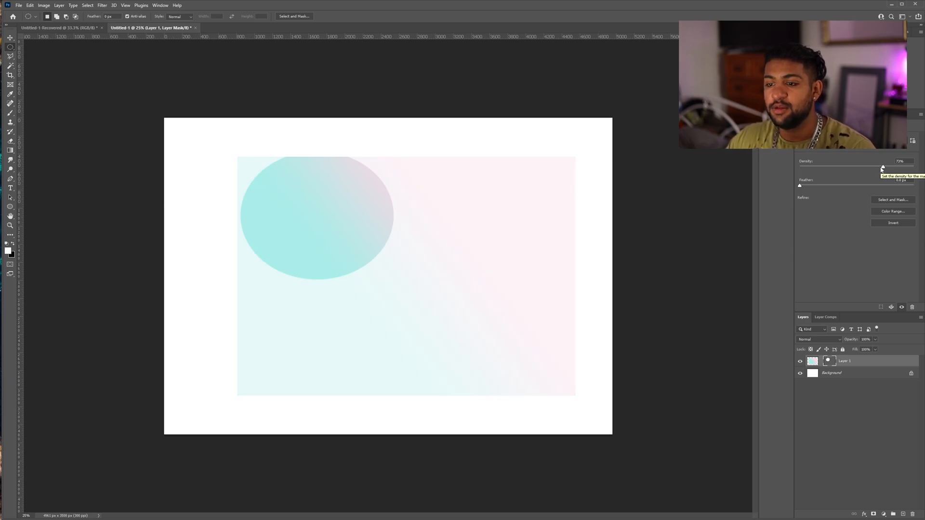
{"action": "left_click_drag", "start_coordinate": [884, 168], "coordinate": [923, 168]}
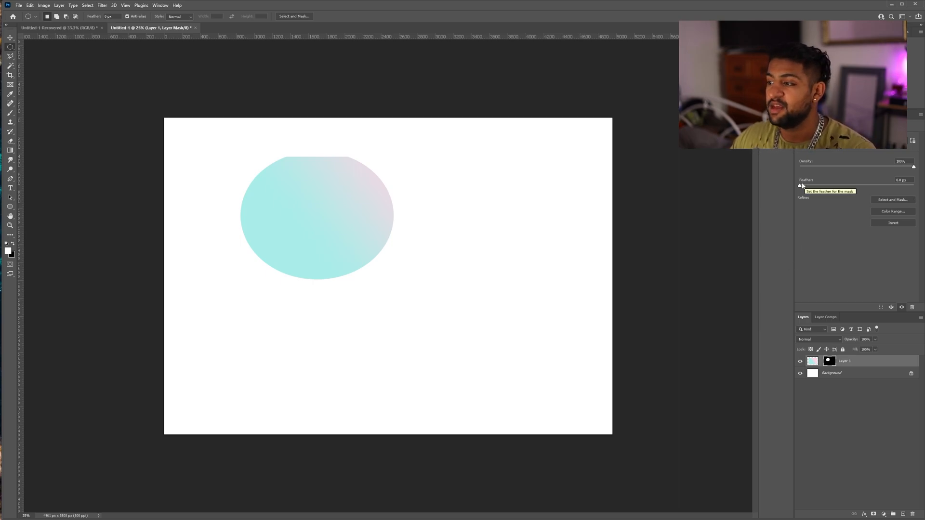
{"action": "left_click_drag", "start_coordinate": [800, 187], "coordinate": [860, 187]}
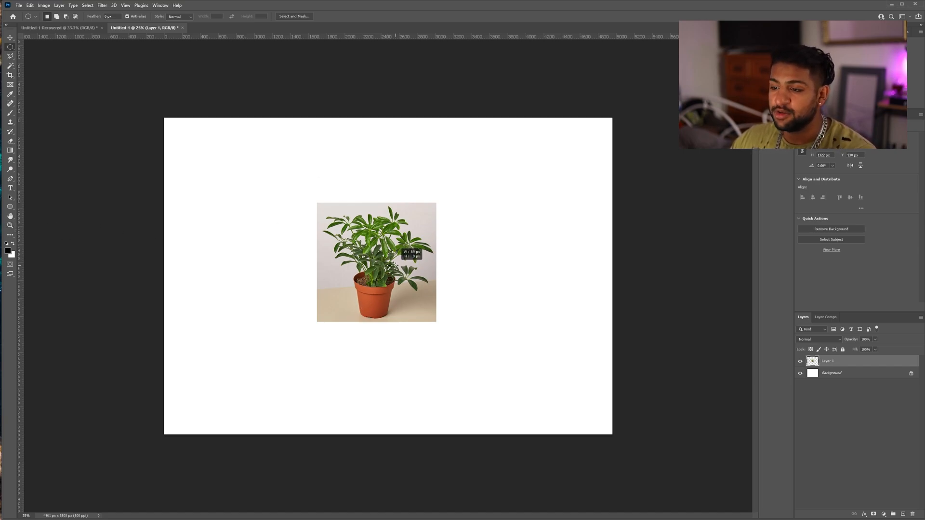
Start a Color Range selection on the plant photo with fuzziness 0, sampling a green leaf.
{"action": "left_click", "coordinate": [11, 226]}
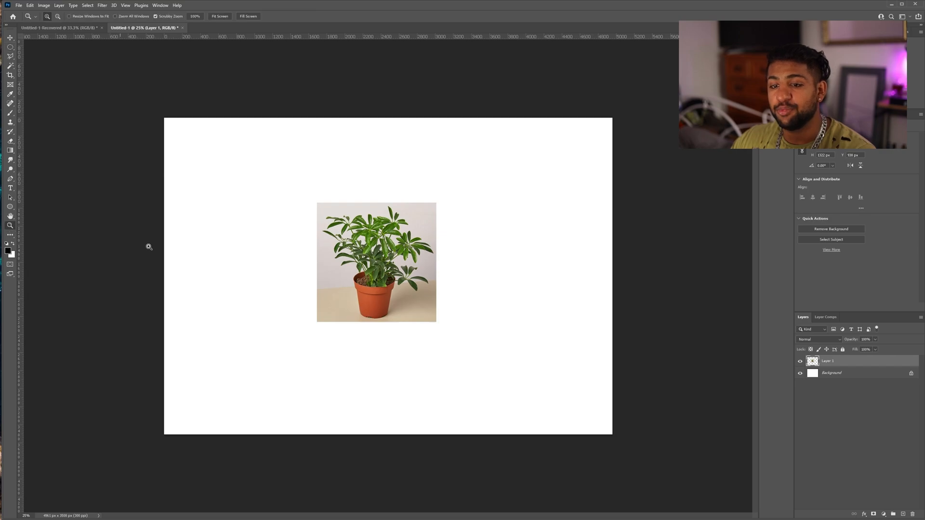
{"action": "left_click_drag", "start_coordinate": [389, 283], "coordinate": [376, 237]}
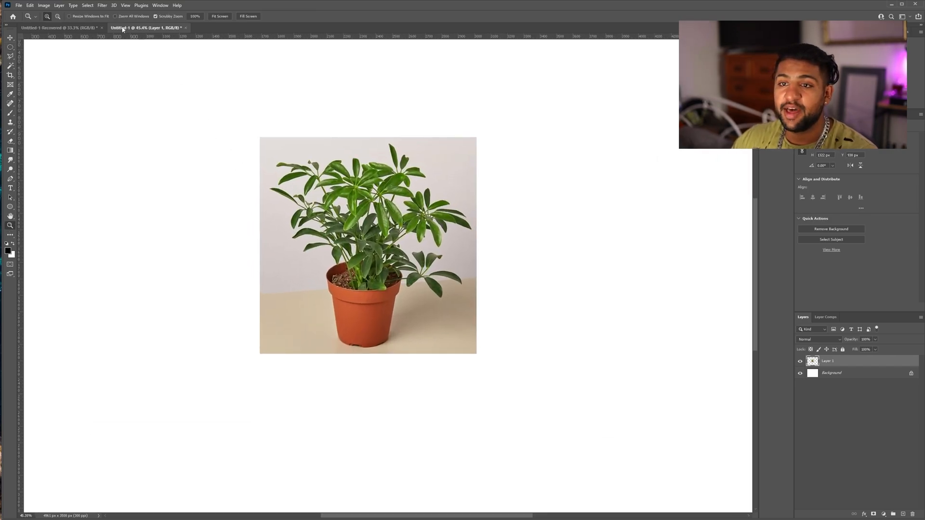
{"action": "left_click", "coordinate": [87, 5]}
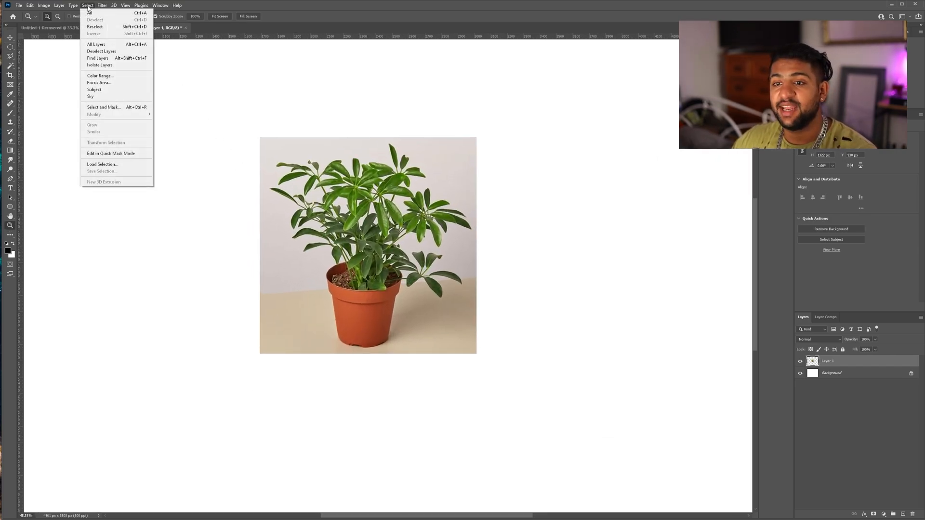
{"action": "left_click", "coordinate": [105, 77]}
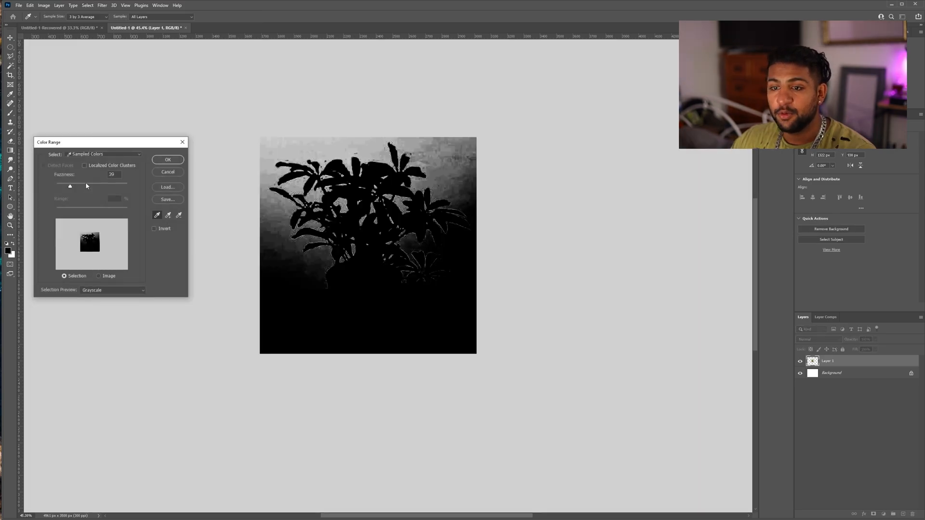
{"action": "left_click_drag", "start_coordinate": [70, 187], "coordinate": [55, 187]}
{"action": "left_click", "coordinate": [158, 215]}
{"action": "left_click", "coordinate": [345, 169]}
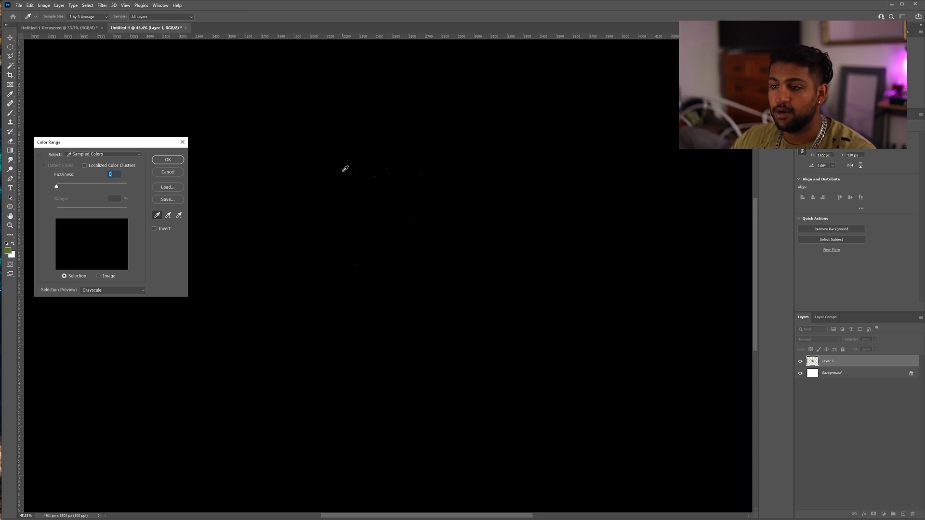
Set the selection preview to None, sample the pale wall behind the plant, and return the preview to Grayscale.
{"action": "left_click", "coordinate": [119, 290]}
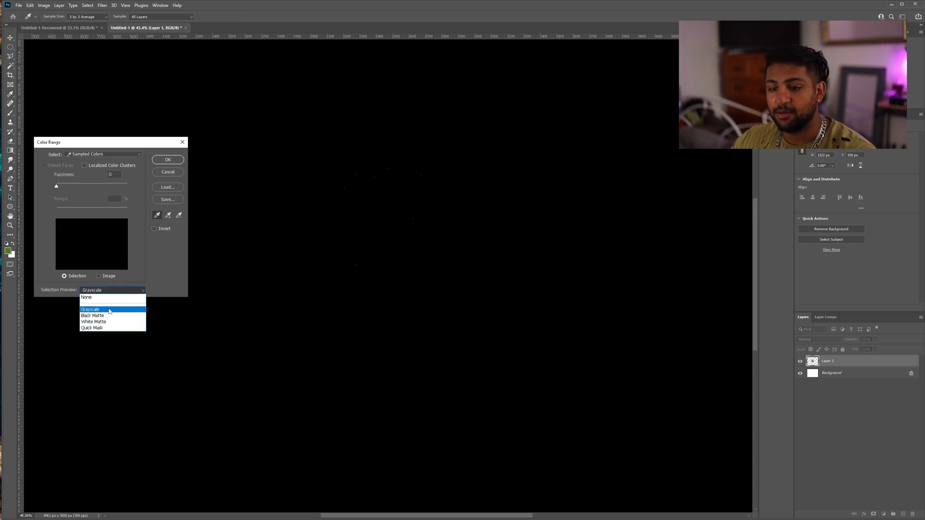
{"action": "left_click", "coordinate": [111, 297]}
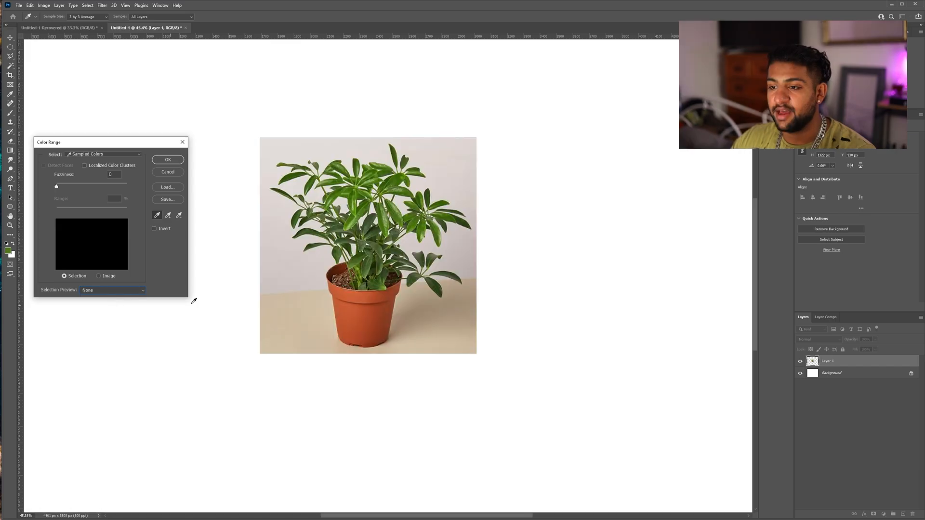
{"action": "left_click", "coordinate": [290, 145]}
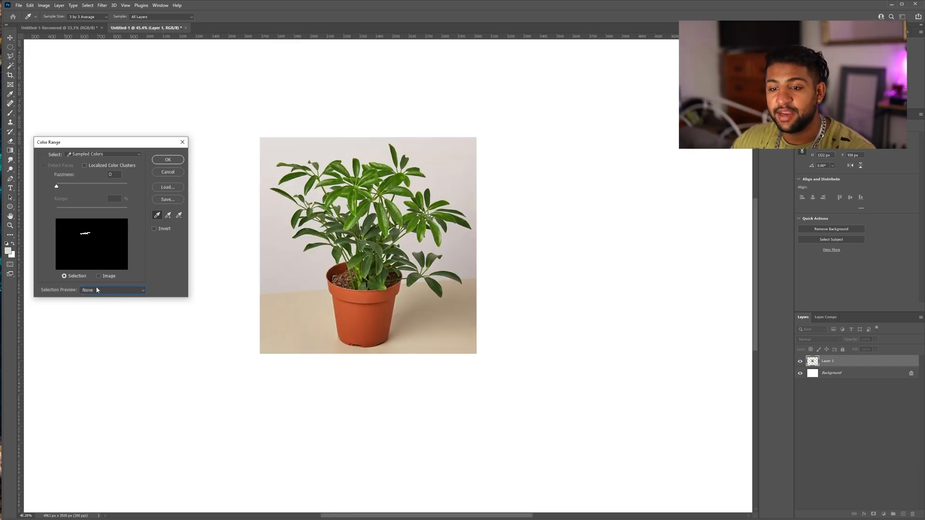
{"action": "left_click", "coordinate": [123, 291]}
{"action": "left_click", "coordinate": [114, 309]}
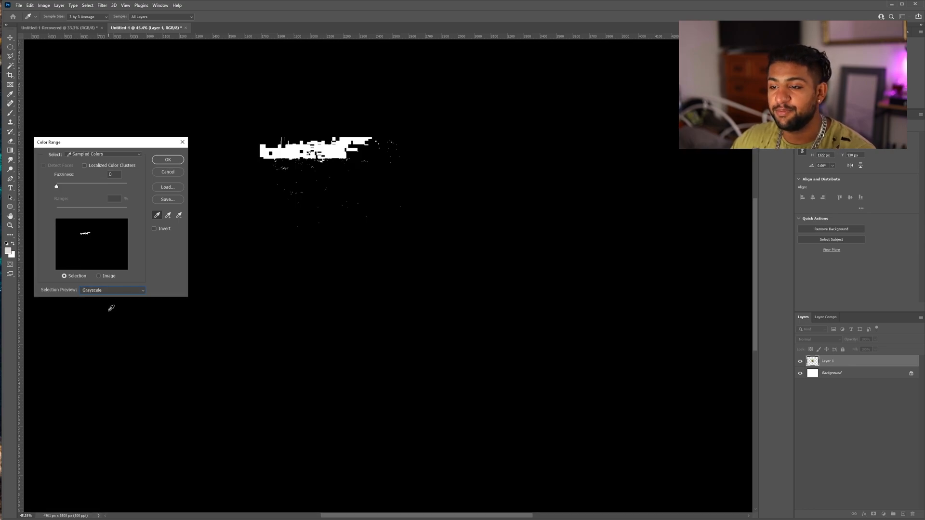
Raise the fuzziness to 83, and add the darker wall and the tabletop beside the pot to the sampled colors.
{"action": "left_click_drag", "start_coordinate": [56, 189], "coordinate": [83, 189]}
{"action": "left_click_drag", "start_coordinate": [83, 190], "coordinate": [87, 188]}
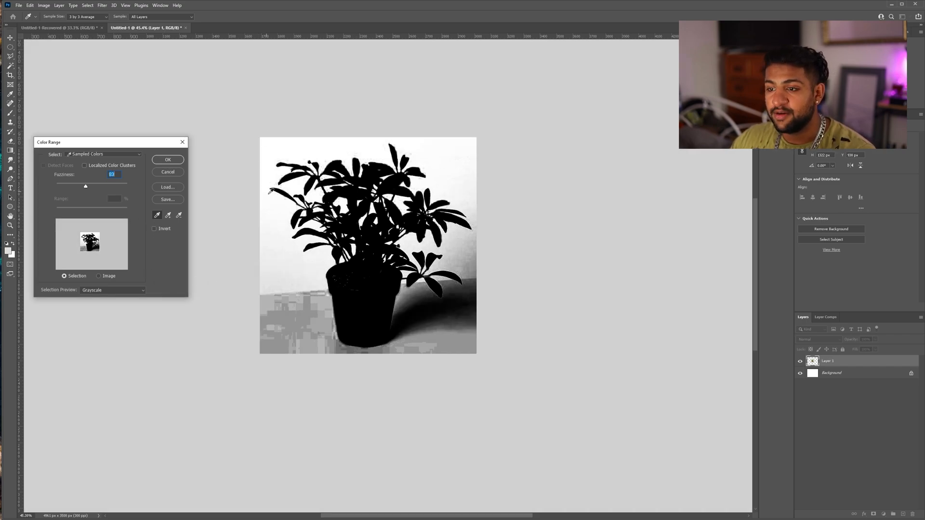
{"action": "left_click", "coordinate": [168, 216]}
{"action": "left_click", "coordinate": [466, 246]}
{"action": "left_click", "coordinate": [464, 325]}
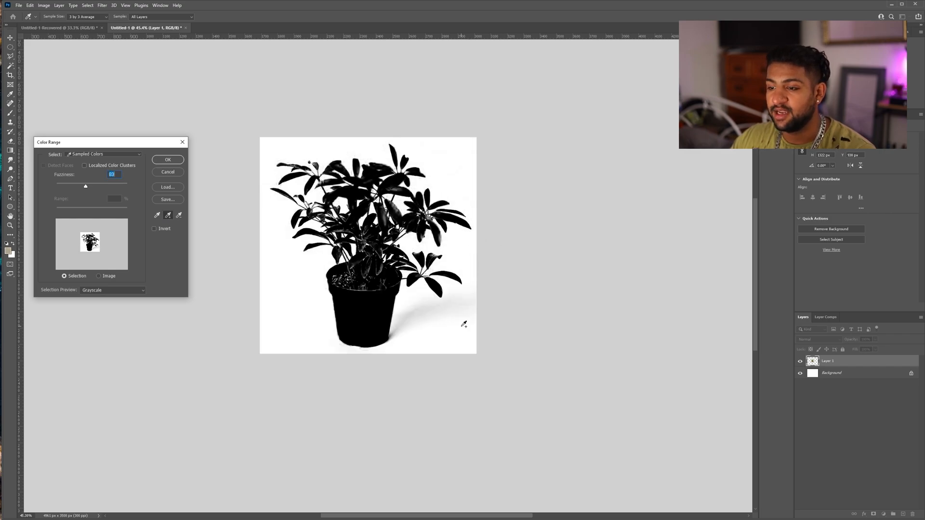
Reduce the fuzziness to about 40, add the pot's shadow areas to the sampled colors, and accept the color selection.
{"action": "left_click_drag", "start_coordinate": [88, 191], "coordinate": [71, 187]}
{"action": "left_click", "coordinate": [417, 319]}
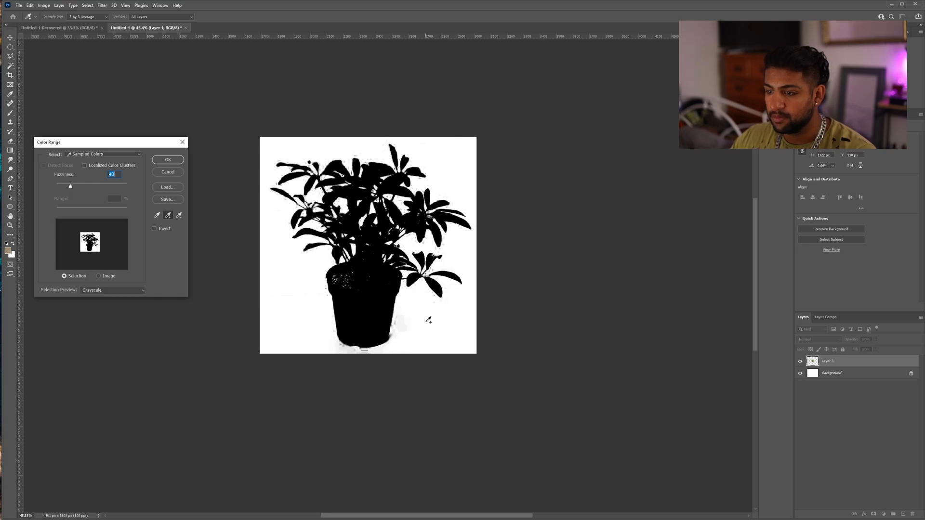
{"action": "left_click", "coordinate": [402, 331]}
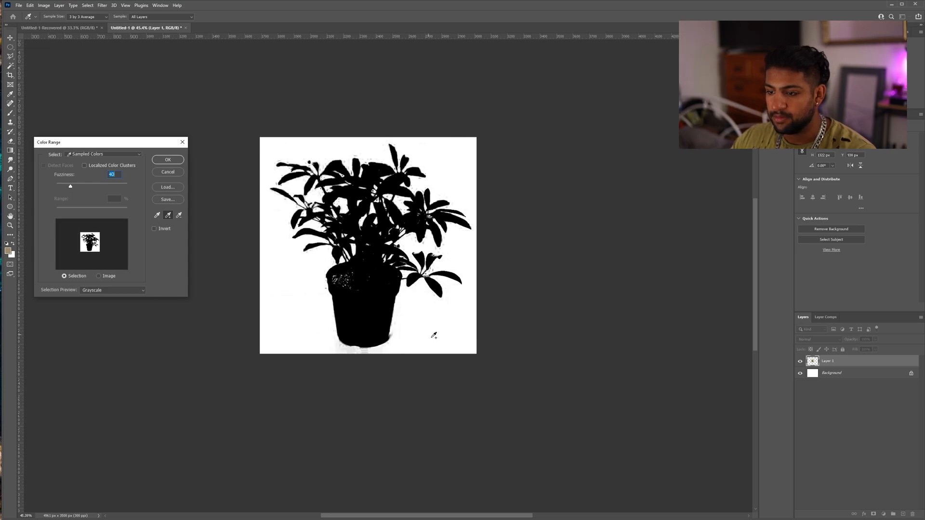
{"action": "left_click_drag", "start_coordinate": [74, 186], "coordinate": [74, 187]}
{"action": "left_click", "coordinate": [168, 160]}
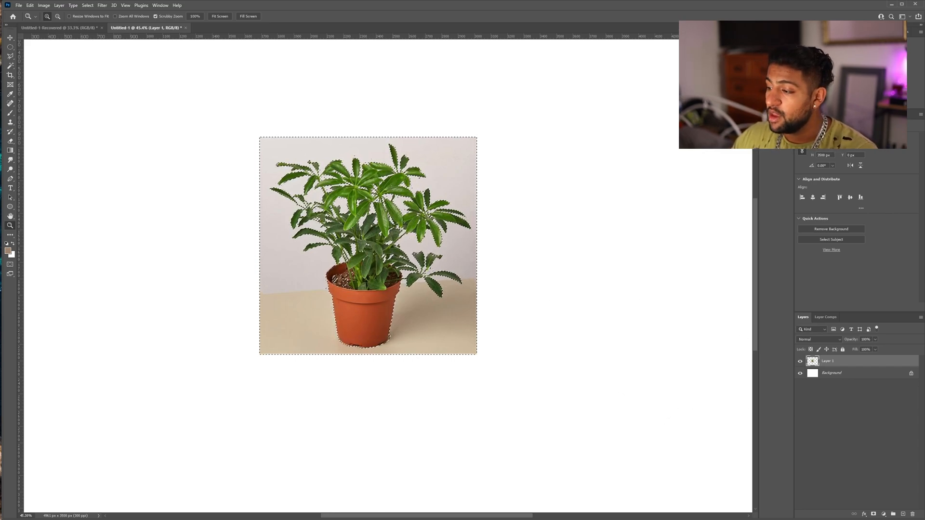
Mask the plant photo from the selection with a 1.9 px mask feather, and toggle the mask off.
{"action": "left_click", "coordinate": [873, 514]}
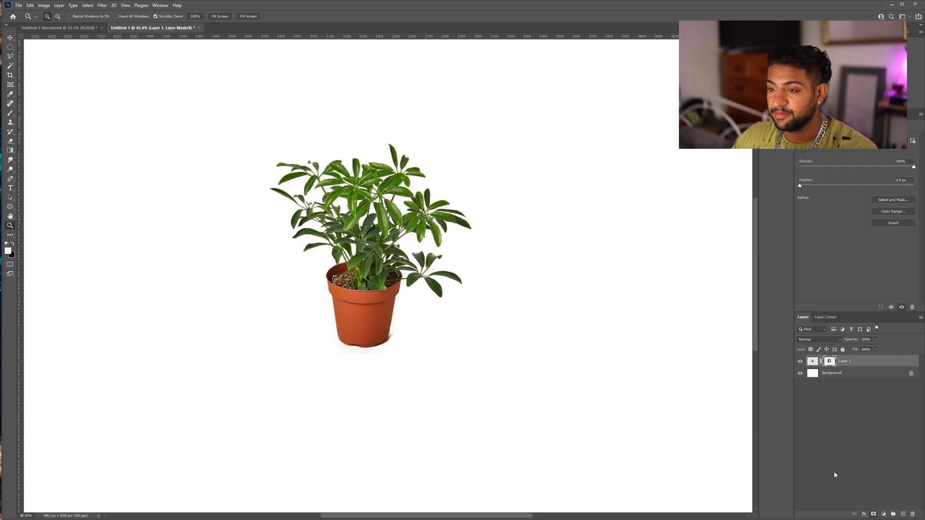
{"action": "left_click_drag", "start_coordinate": [379, 266], "coordinate": [572, 270]}
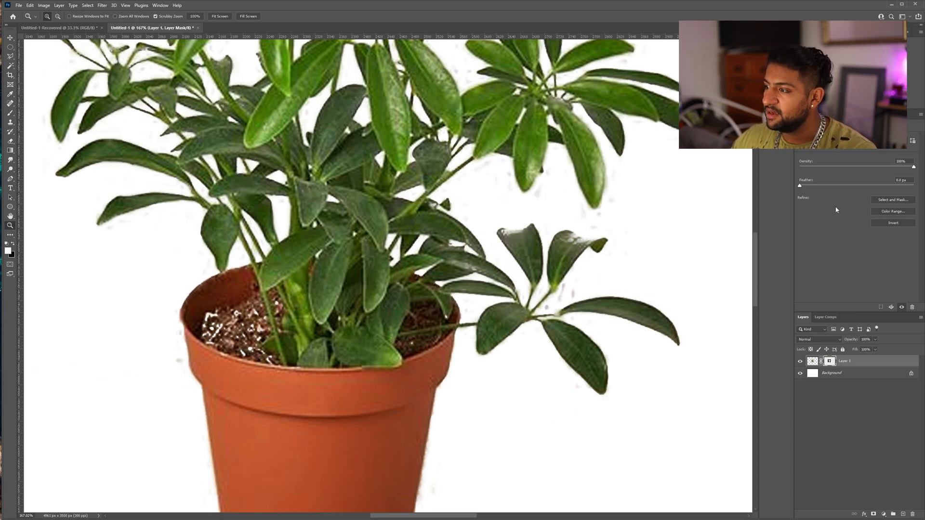
{"action": "left_click_drag", "start_coordinate": [799, 186], "coordinate": [812, 188]}
{"action": "left_click_drag", "start_coordinate": [474, 285], "coordinate": [432, 288]}
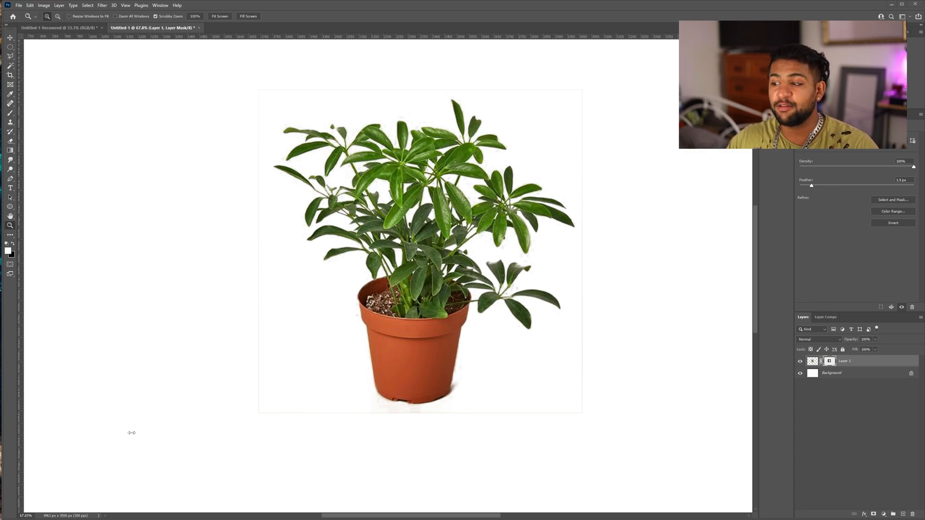
{"action": "left_click", "coordinate": [831, 362], "text": "shift"}
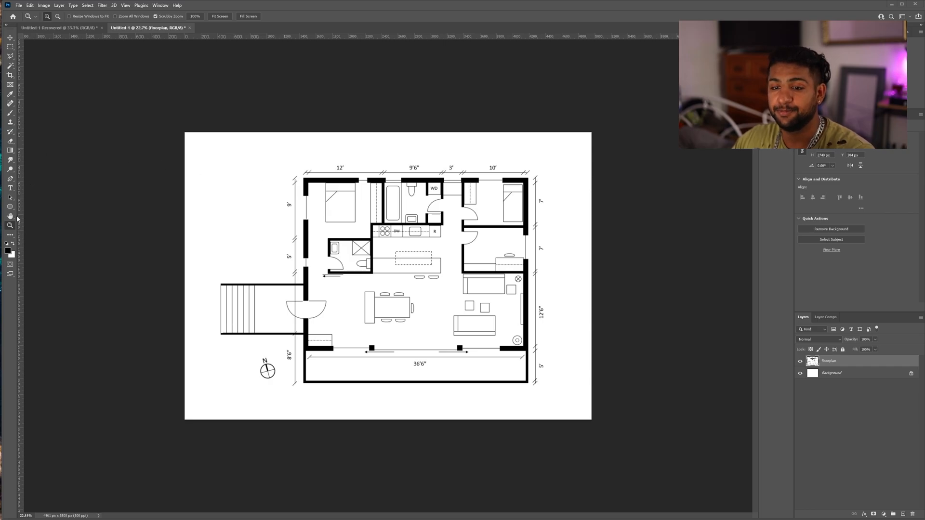
Paste the copied wood texture onto the floor plan as a new layer.
{"action": "mouse_move", "coordinate": [512, 258]}
{"action": "left_mouse_down"}
{"action": "mouse_move", "coordinate": [559, 247]}
{"action": "mouse_move", "coordinate": [519, 258]}
{"action": "left_mouse_up"}
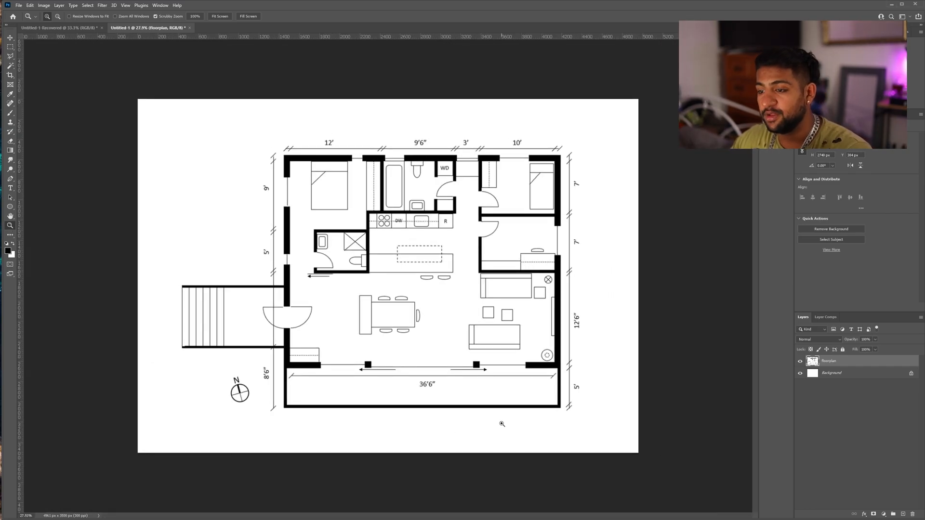
{"action": "key", "text": "ctrl+v"}
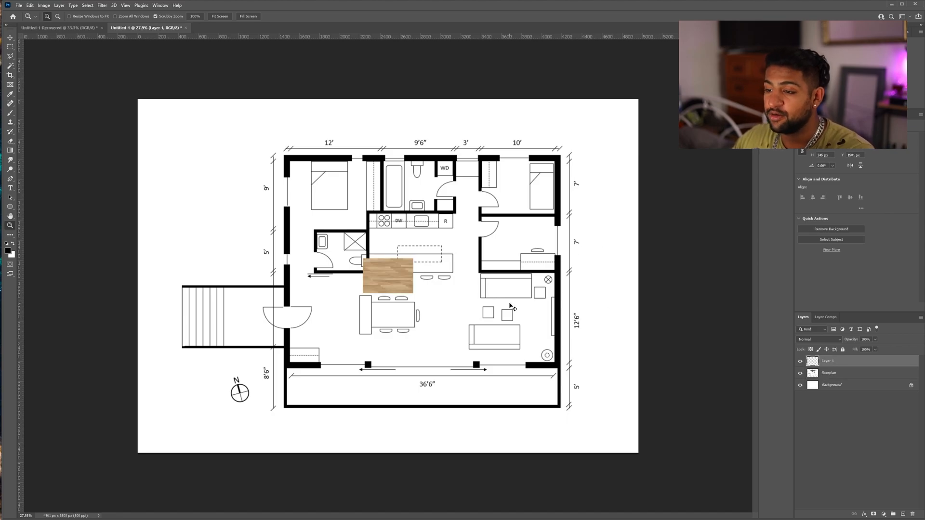
Duplicate the wood texture tile, butt the copy against the tile's right edge, and merge the copy down.
{"action": "left_click_drag", "start_coordinate": [390, 283], "coordinate": [434, 267]}
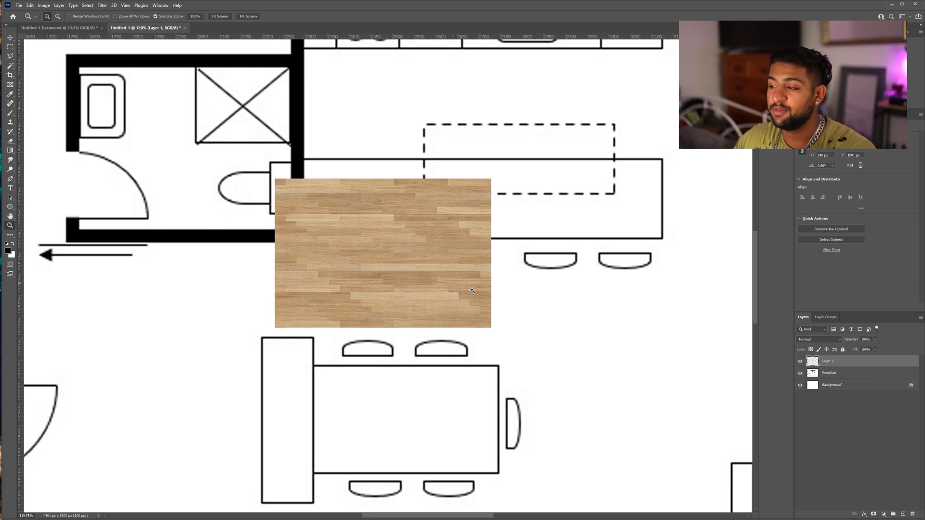
{"action": "key", "text": "v"}
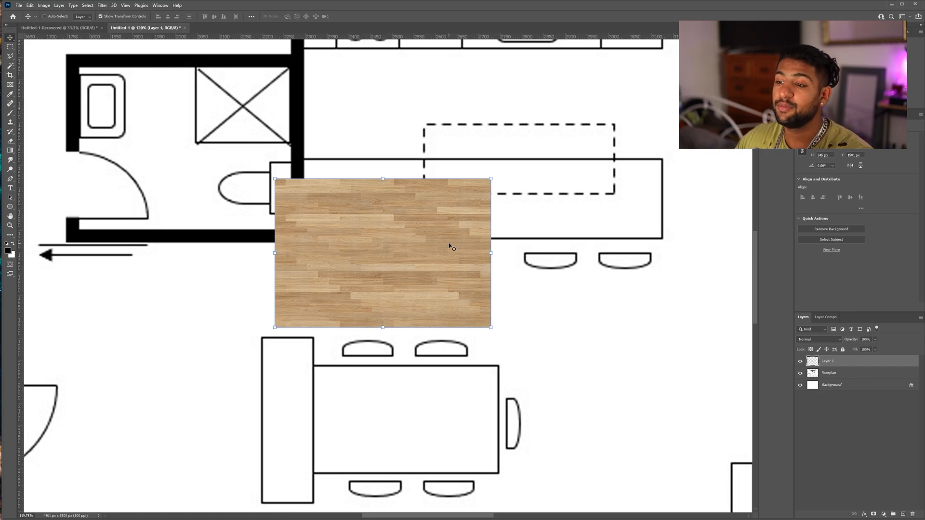
{"action": "scroll", "coordinate": [419, 268], "scroll_direction": "right", "scroll_amount": 1}
{"action": "scroll", "coordinate": [419, 284], "scroll_direction": "right", "scroll_amount": 5}
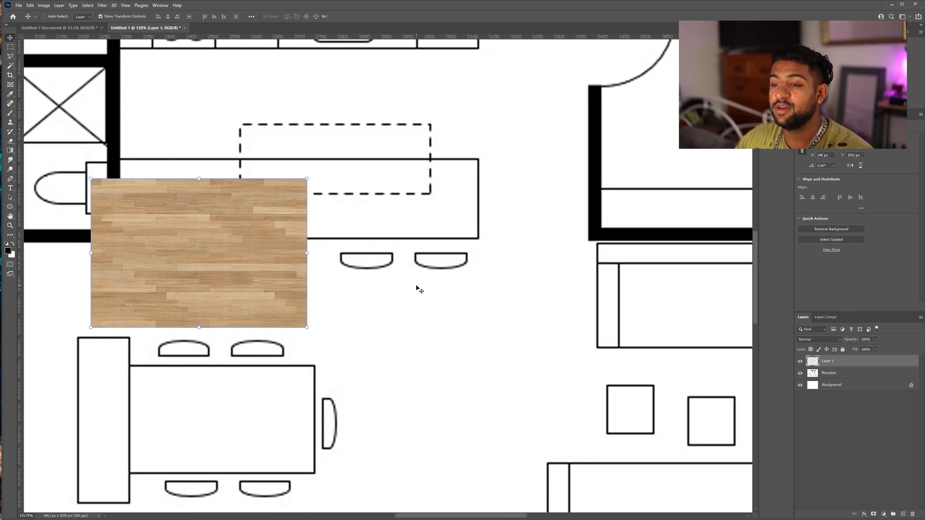
{"action": "scroll", "coordinate": [418, 287], "scroll_direction": "up", "scroll_amount": 1}
{"action": "left_click_drag", "start_coordinate": [152, 267], "coordinate": [398, 268], "text": "alt"}
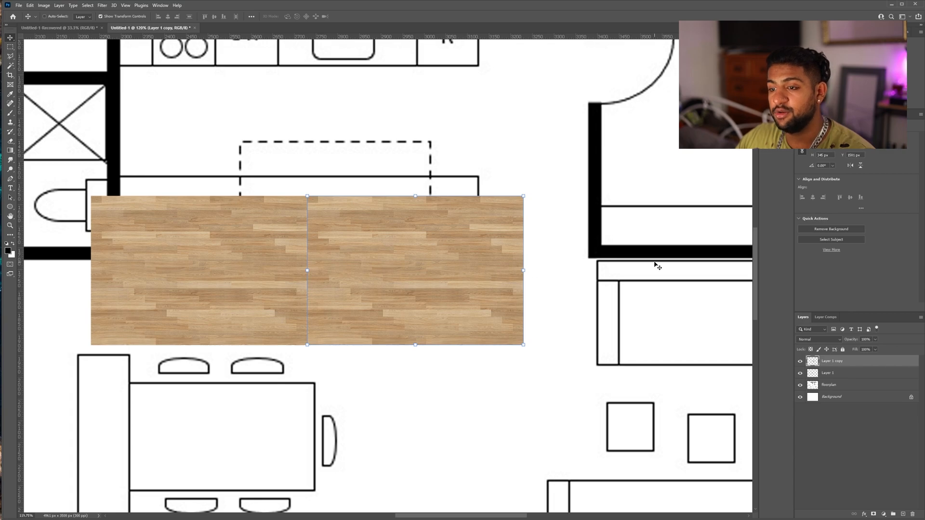
{"action": "right_click", "coordinate": [854, 366]}
{"action": "left_click", "coordinate": [877, 274]}
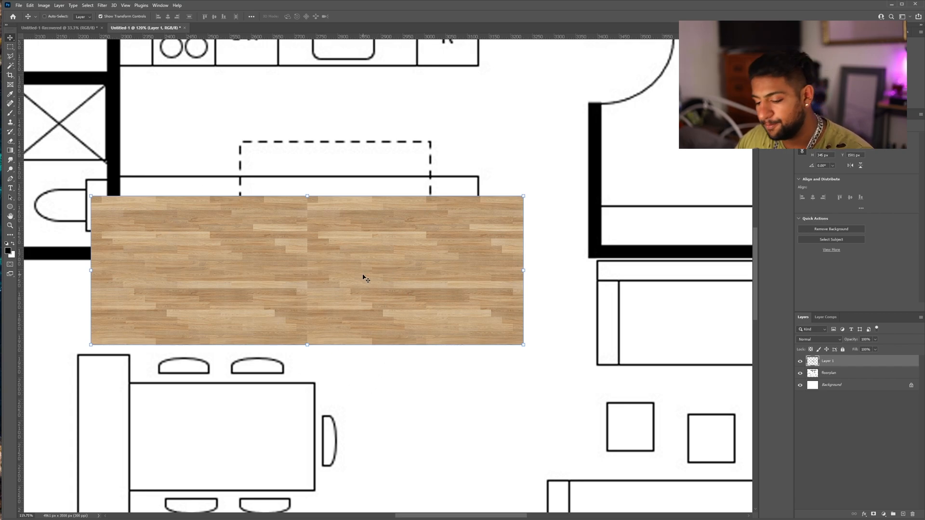
Duplicate the two-tile wood strip directly above itself and merge the two layers.
{"action": "left_click_drag", "start_coordinate": [376, 290], "coordinate": [374, 141]}
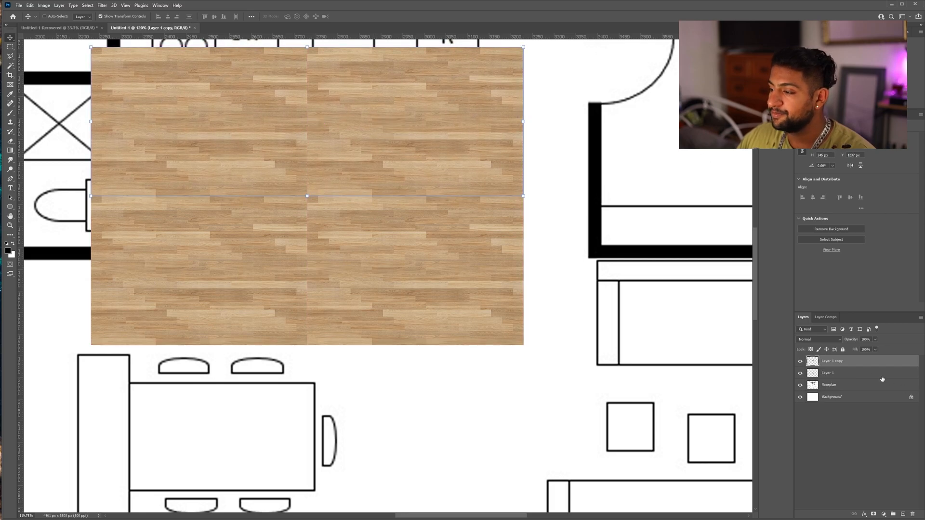
{"action": "right_click", "coordinate": [871, 364]}
{"action": "left_click", "coordinate": [891, 273]}
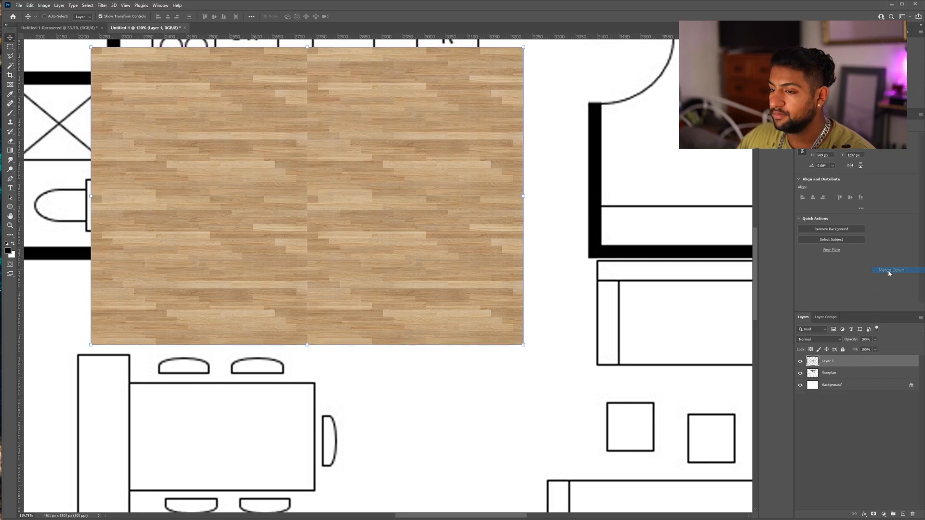
Duplicate the wood block alongside its right edge and merge the copy down into one wide texture.
{"action": "left_click_drag", "start_coordinate": [91, 241], "coordinate": [524, 242]}
{"action": "key", "text": "ctrl+t"}
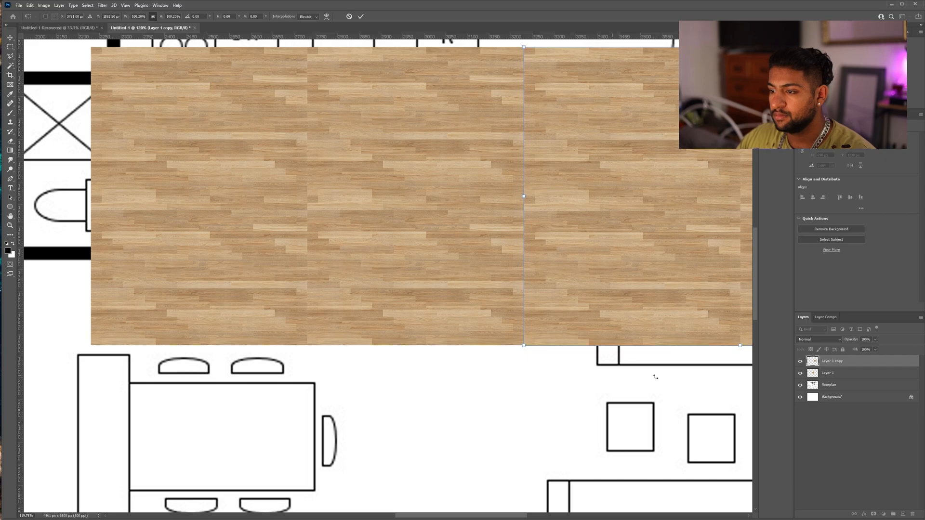
{"action": "key", "text": "Return"}
{"action": "right_click", "coordinate": [882, 362]}
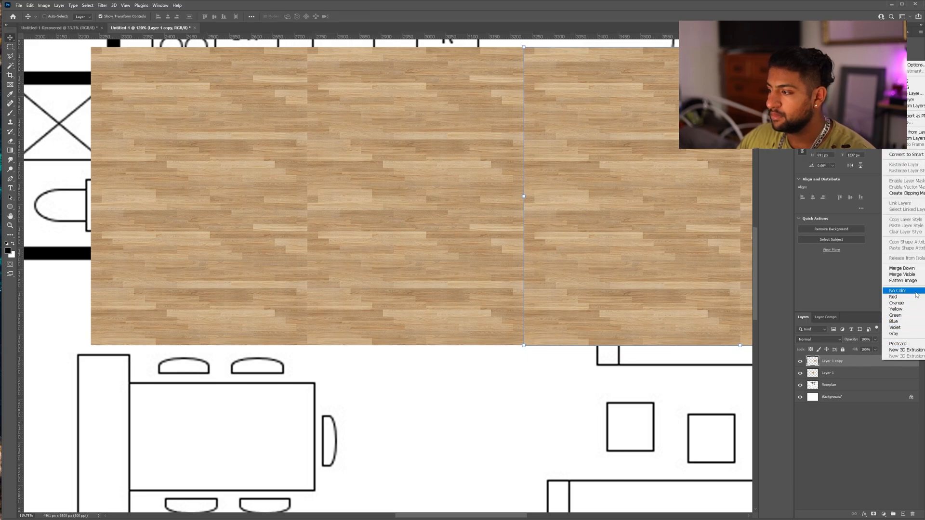
{"action": "left_click", "coordinate": [901, 268]}
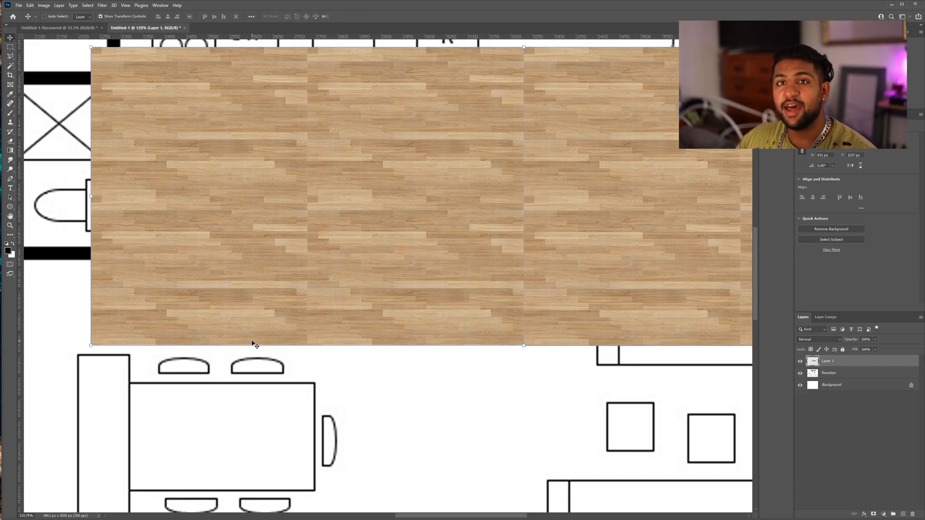
Hide the merged wood layer and rename it "wood texture".
{"action": "scroll", "coordinate": [472, 361], "scroll_direction": "right", "scroll_amount": 5}
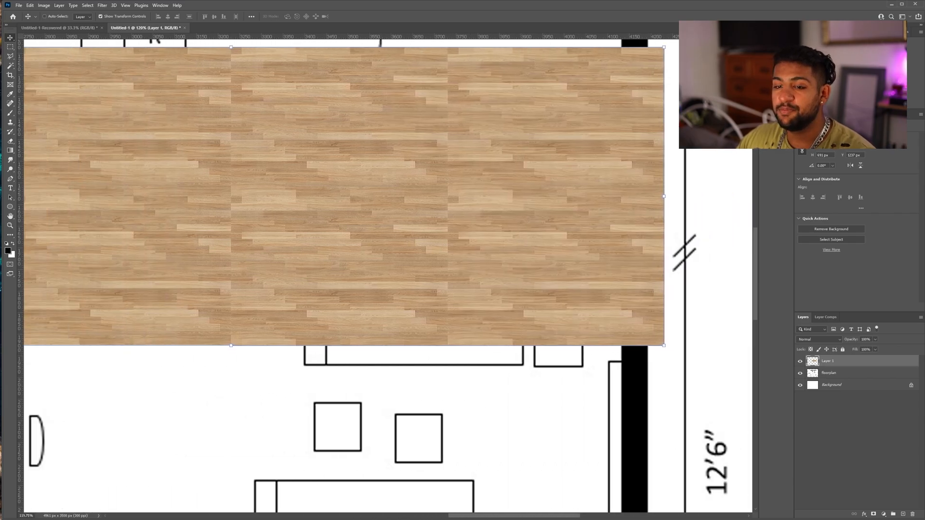
{"action": "left_click", "coordinate": [11, 226]}
{"action": "scroll", "coordinate": [382, 296], "scroll_direction": "down", "scroll_amount": 6}
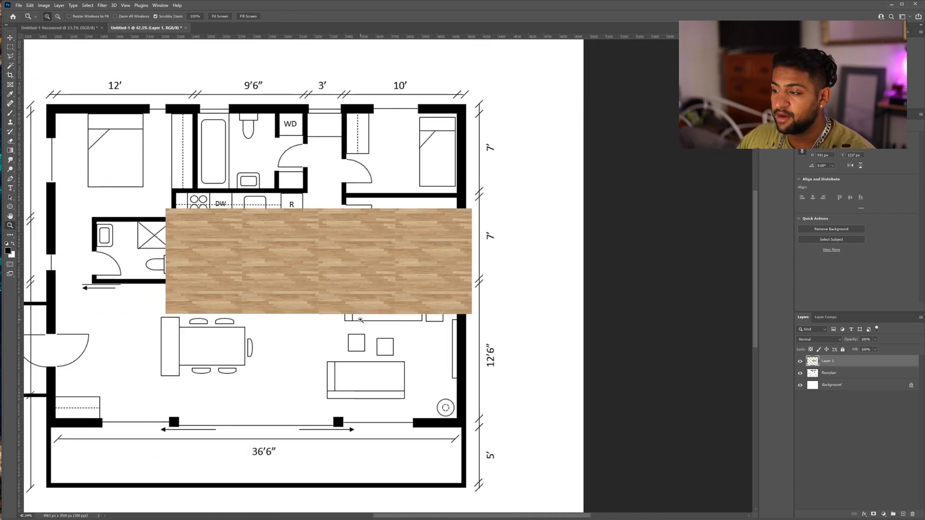
{"action": "left_click", "coordinate": [800, 361]}
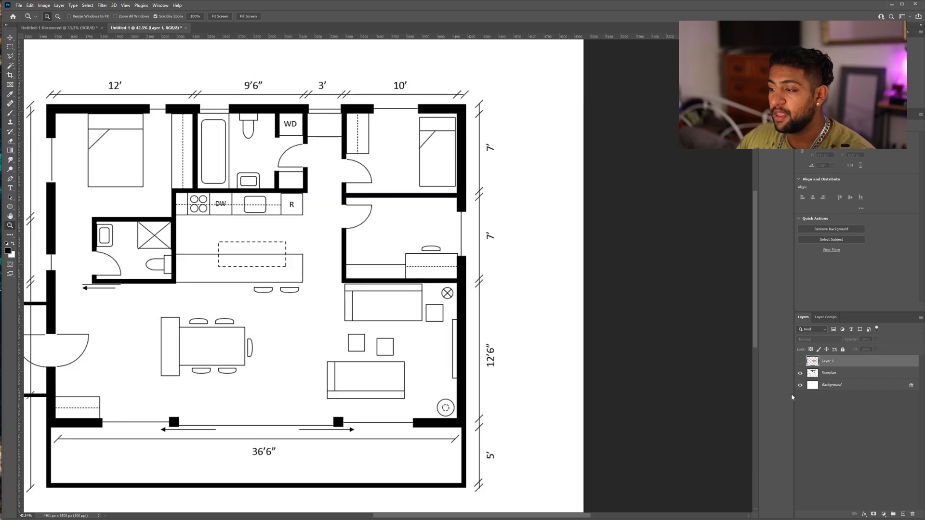
{"action": "double_click", "coordinate": [828, 362]}
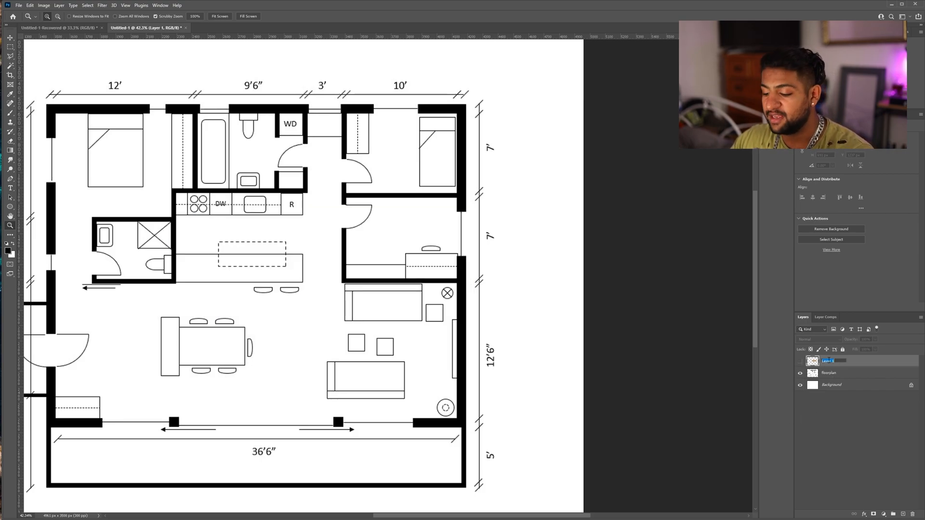
{"action": "type", "text": "wood textur"}
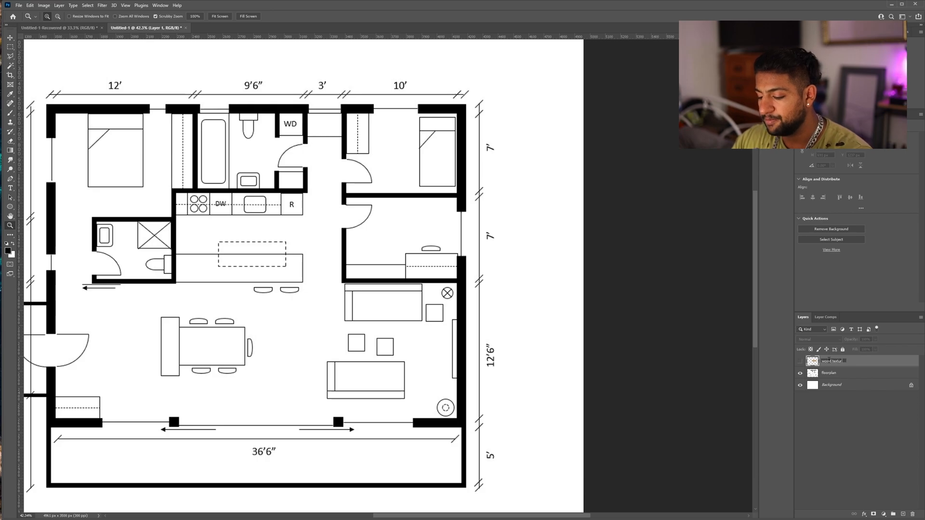
{"action": "type", "text": "e"}
{"action": "key", "text": "Return"}
Select the floor area of the desk room on the floorplan layer with the Magic Wand.
{"action": "left_click_drag", "start_coordinate": [425, 241], "coordinate": [459, 230]}
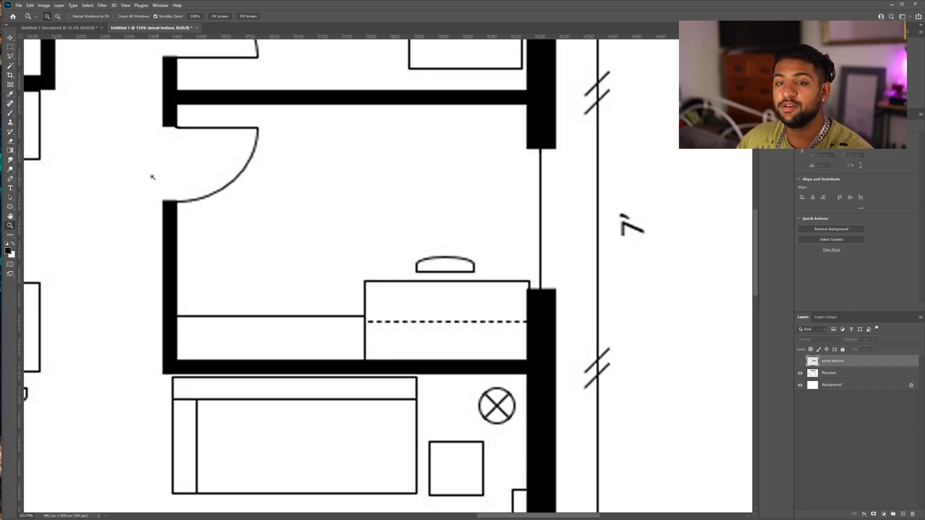
{"action": "left_click", "coordinate": [9, 67]}
{"action": "left_click", "coordinate": [410, 207]}
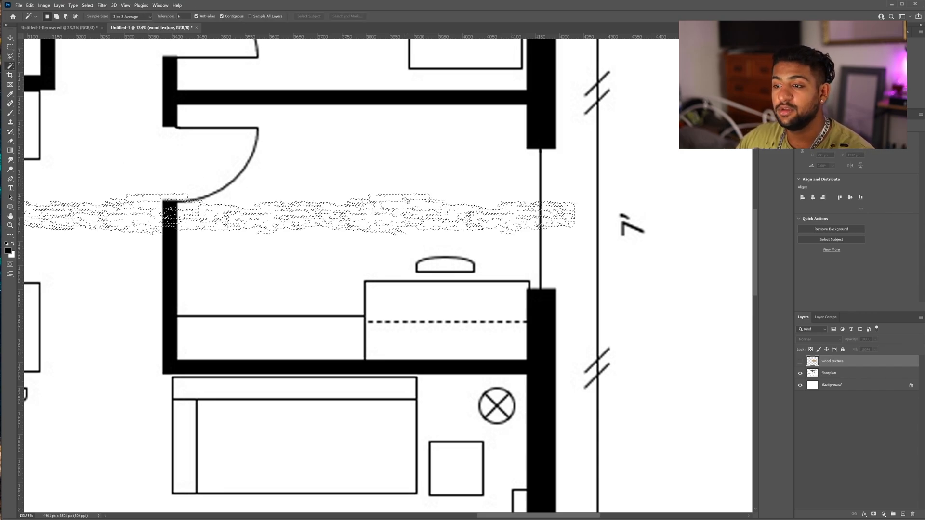
{"action": "left_click", "coordinate": [867, 373]}
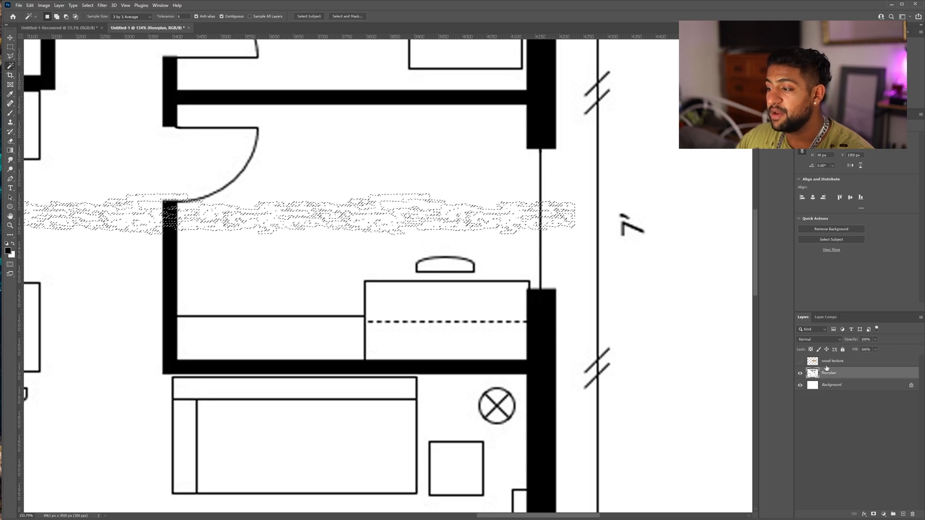
{"action": "left_click", "coordinate": [412, 176]}
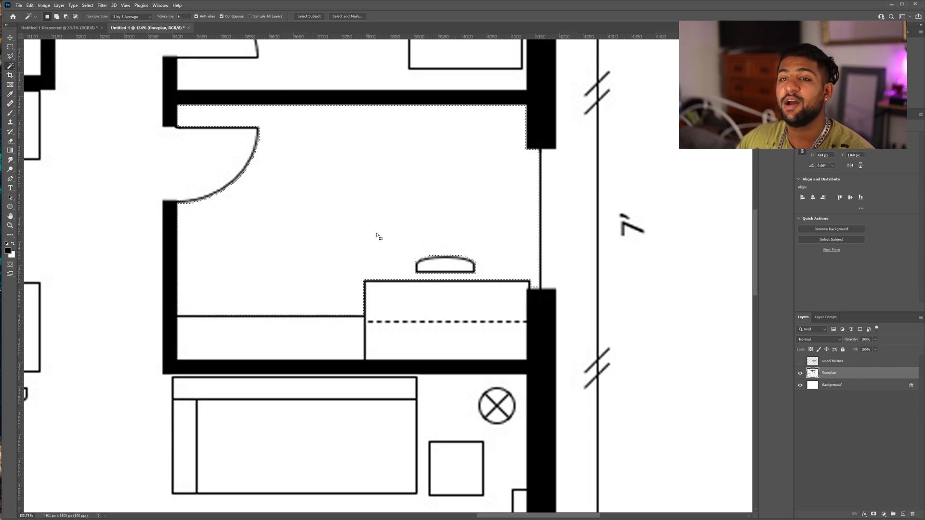
Show the wood texture layer, drop the selection, and move the texture so it covers the whole desk room.
{"action": "left_click", "coordinate": [836, 362]}
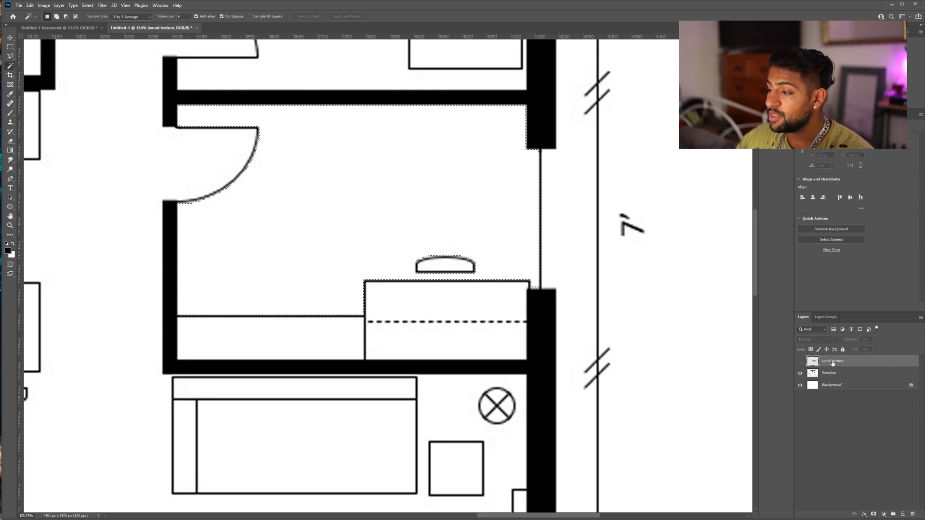
{"action": "left_click", "coordinate": [800, 362]}
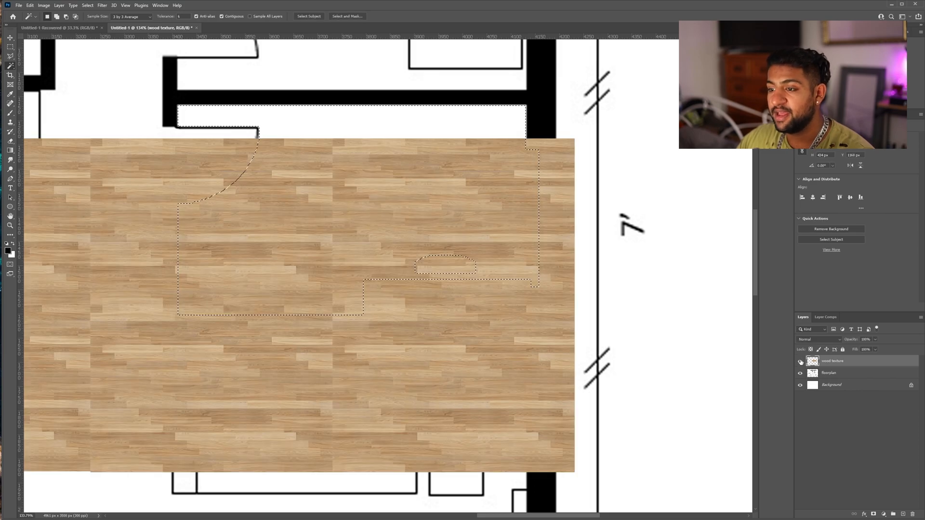
{"action": "key", "text": "v"}
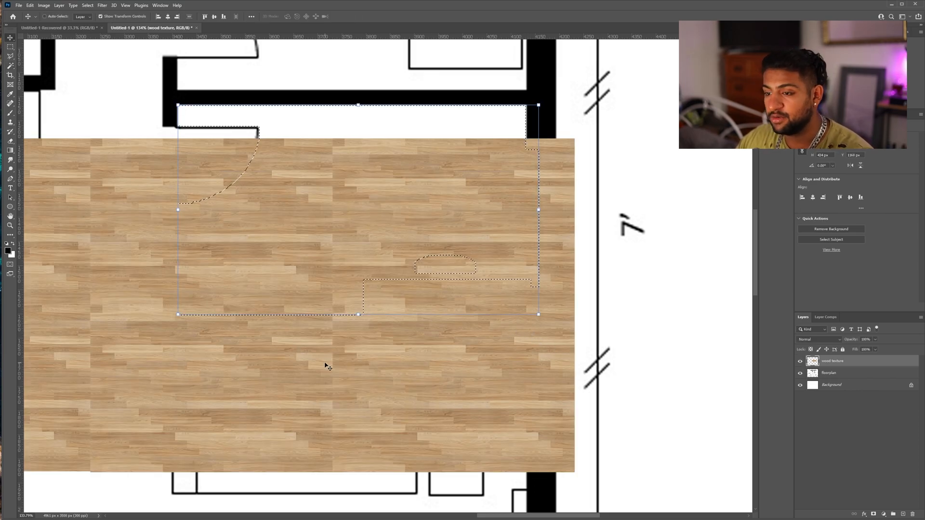
{"action": "key", "text": "ctrl+d"}
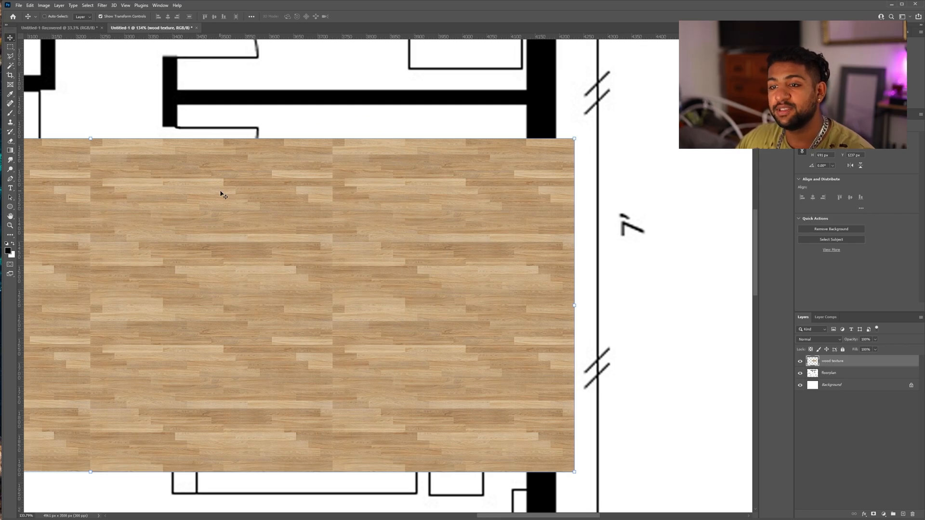
{"action": "left_click_drag", "start_coordinate": [325, 355], "coordinate": [497, 271]}
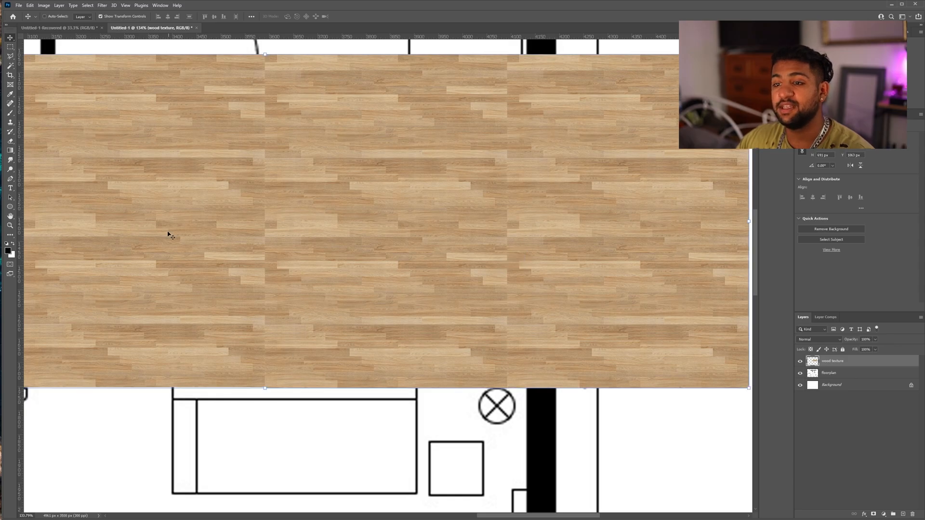
Hide the wood texture and select the desk room's floor on the floorplan layer with the Magic Wand.
{"action": "left_click", "coordinate": [800, 361]}
{"action": "left_click", "coordinate": [833, 375]}
{"action": "key", "text": "w"}
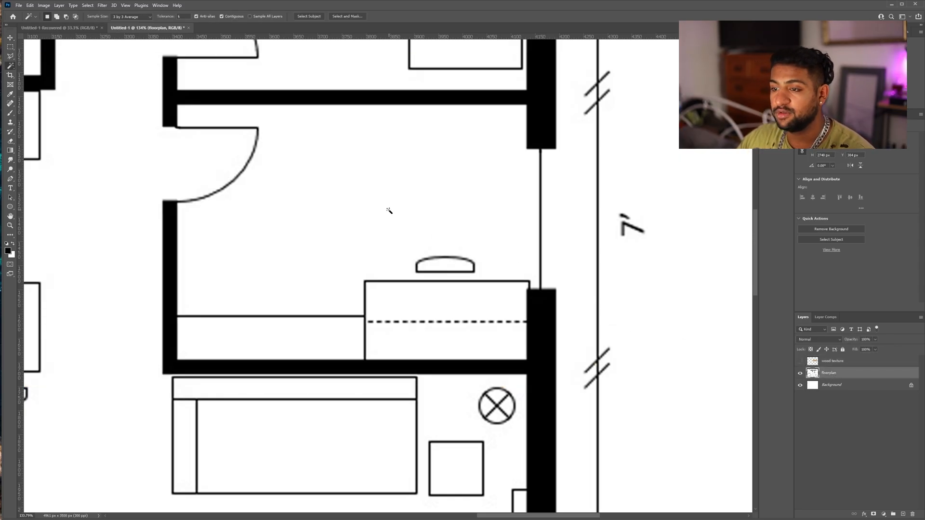
{"action": "left_click", "coordinate": [370, 202]}
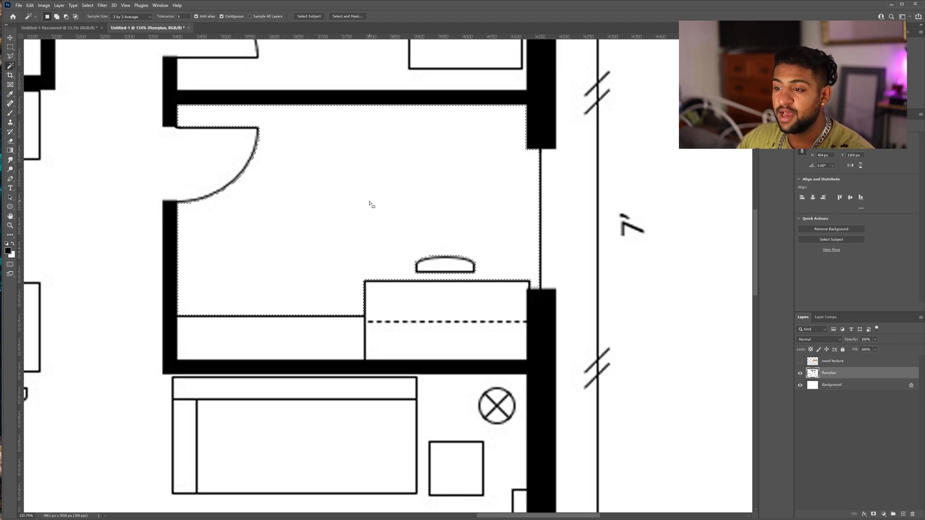
Show the wood texture layer and add a layer mask to it from the room selection.
{"action": "left_click", "coordinate": [800, 361]}
{"action": "left_click", "coordinate": [848, 360]}
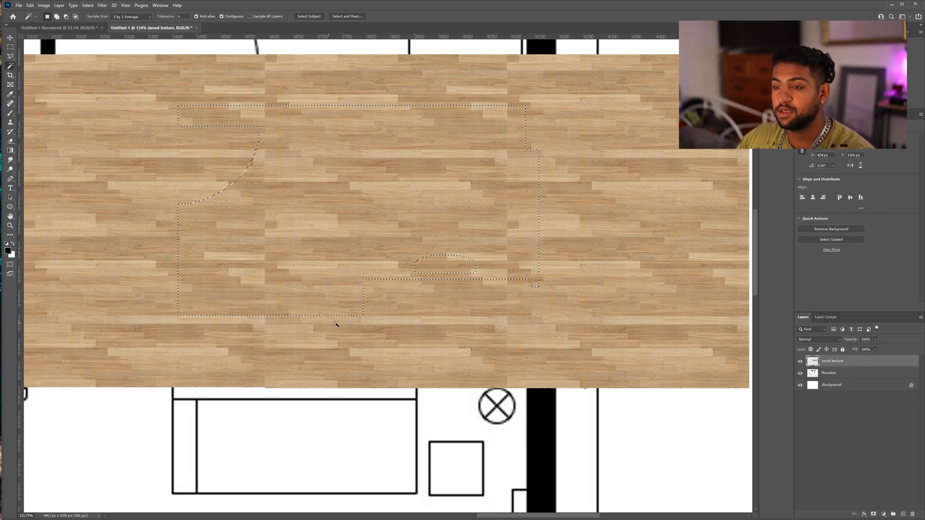
{"action": "left_click", "coordinate": [873, 513]}
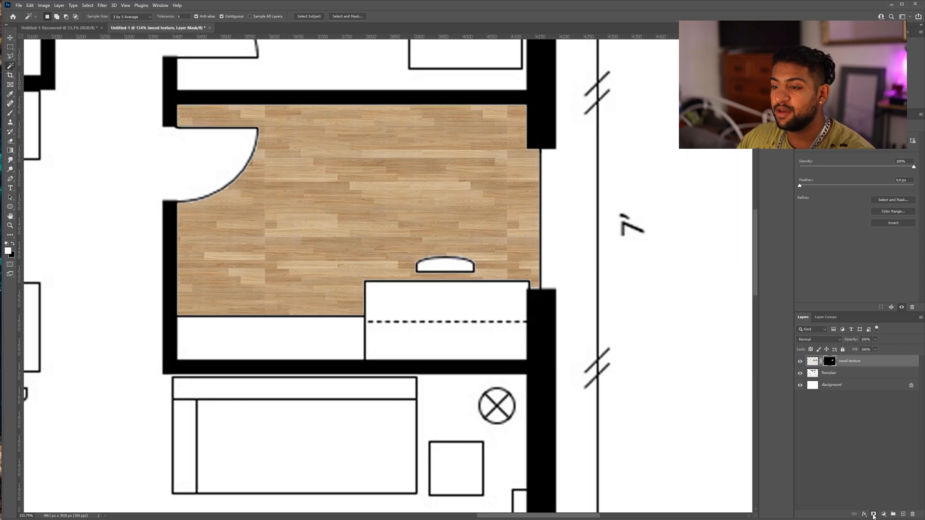
Unlink the mask from the wood texture layer and reposition only the texture inside the masked room.
{"action": "left_click", "coordinate": [9, 225]}
{"action": "scroll", "coordinate": [418, 307], "scroll_direction": "down", "scroll_amount": 8}
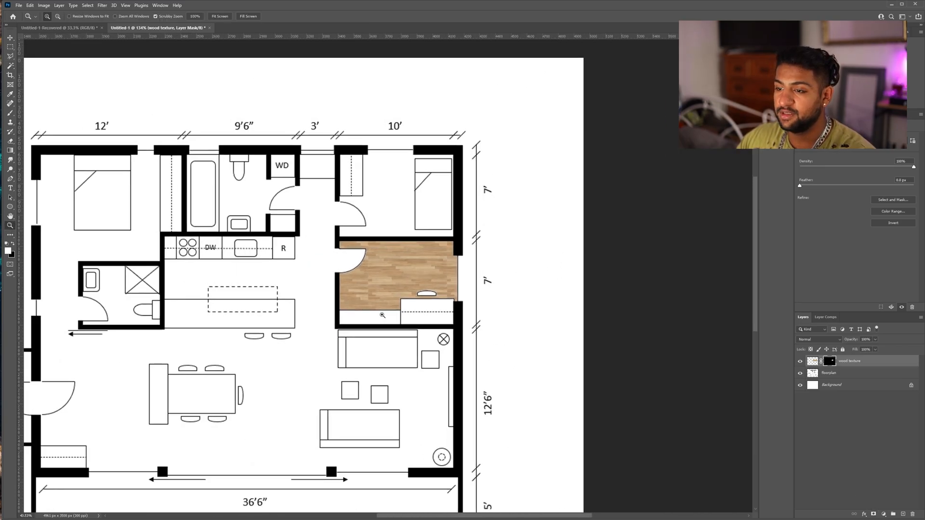
{"action": "scroll", "coordinate": [412, 233], "scroll_direction": "up", "scroll_amount": 3}
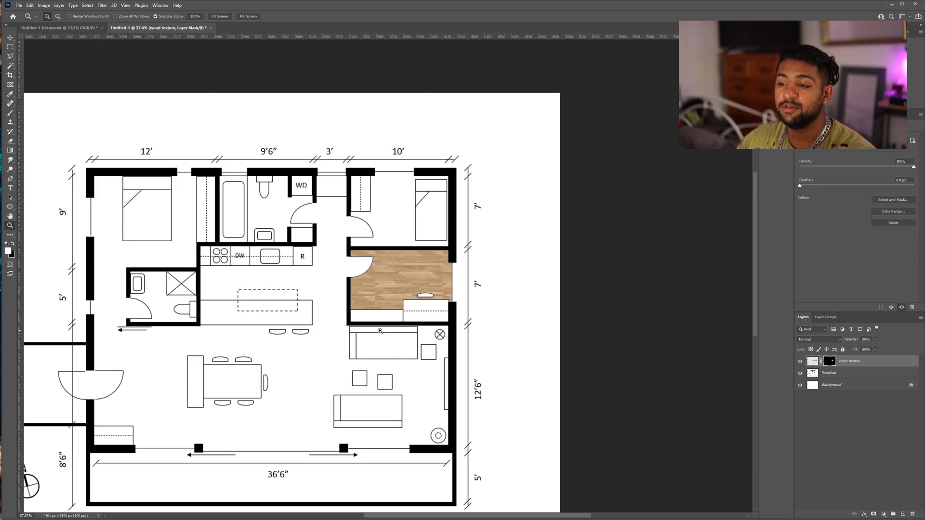
{"action": "left_click_drag", "start_coordinate": [407, 274], "coordinate": [444, 266]}
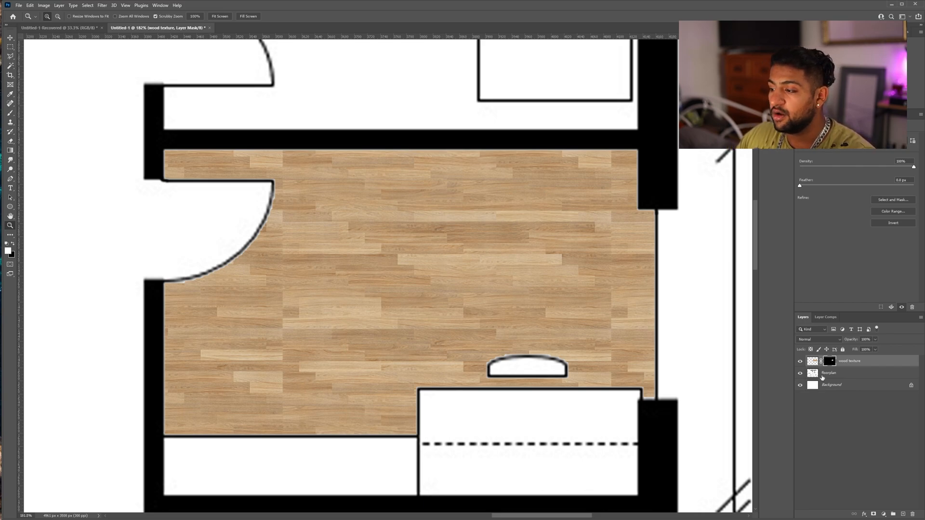
{"action": "left_click", "coordinate": [821, 362]}
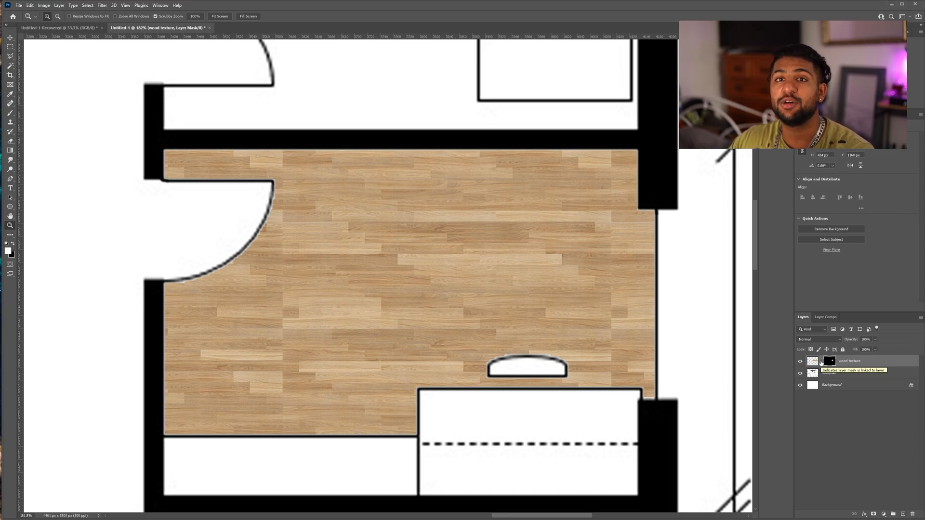
{"action": "left_click", "coordinate": [814, 361]}
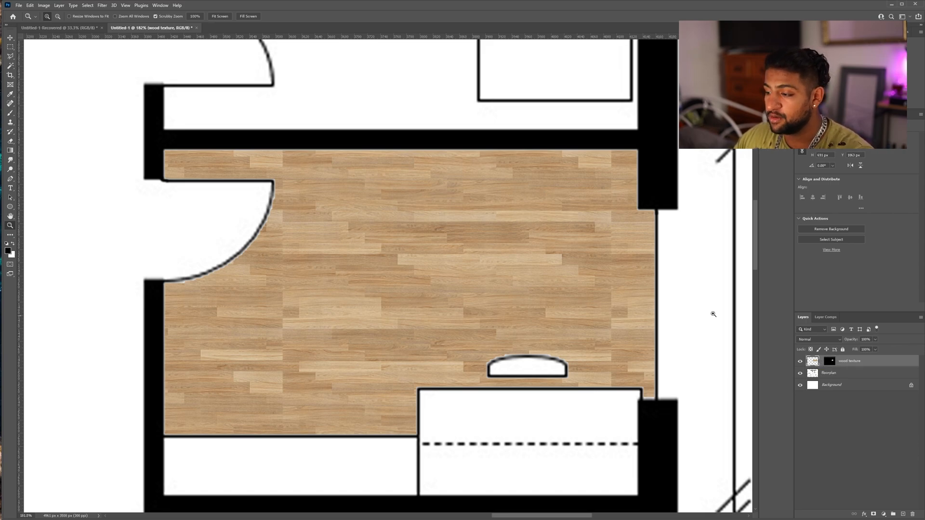
{"action": "key", "text": "v"}
{"action": "left_click_drag", "start_coordinate": [556, 287], "coordinate": [497, 279]}
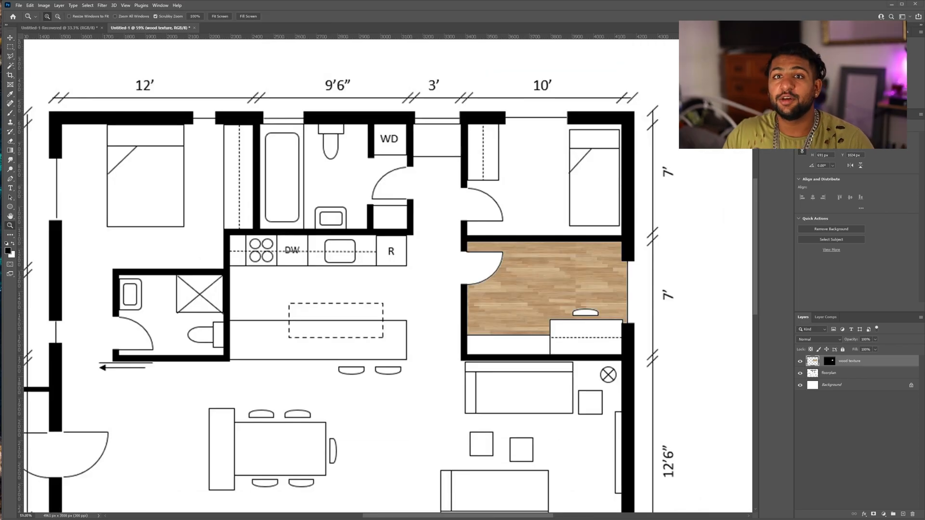